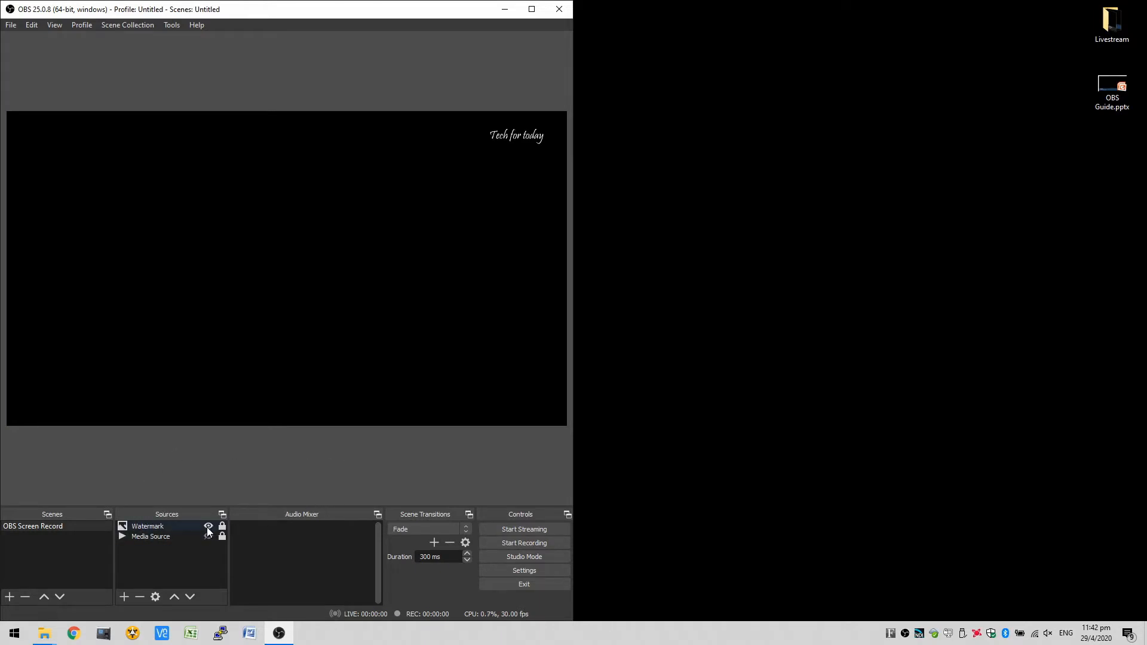
- Toggle the visibility of the Watermark and Media Source in turn to preview what each one shows
click(208, 527)
click(208, 527)
click(207, 537)
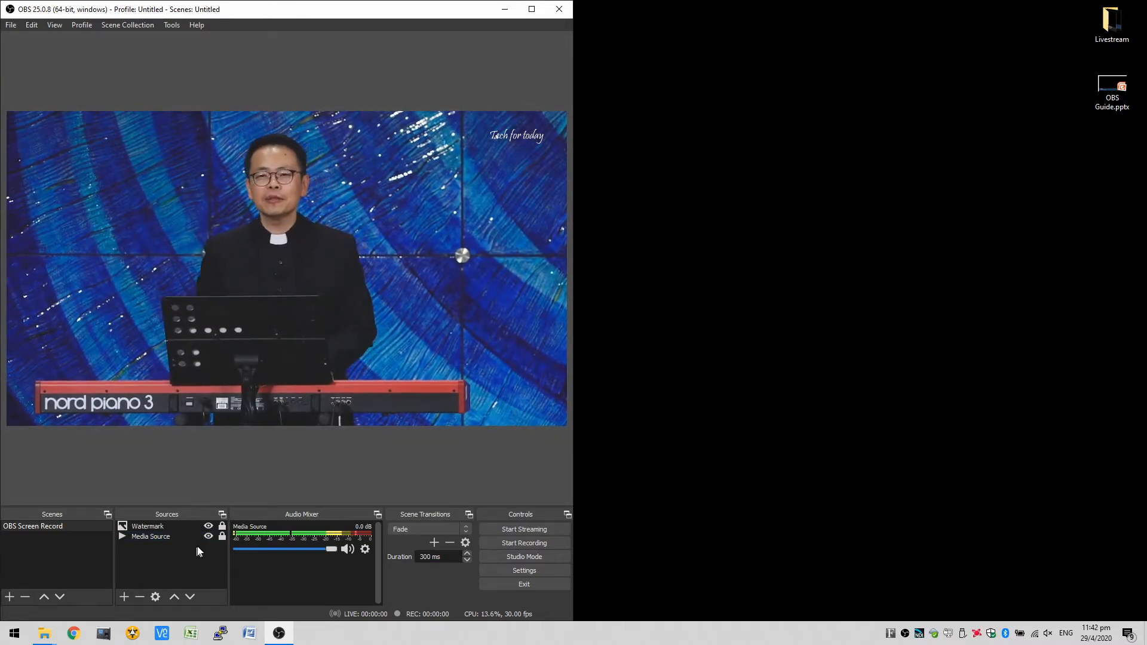
click(209, 537)
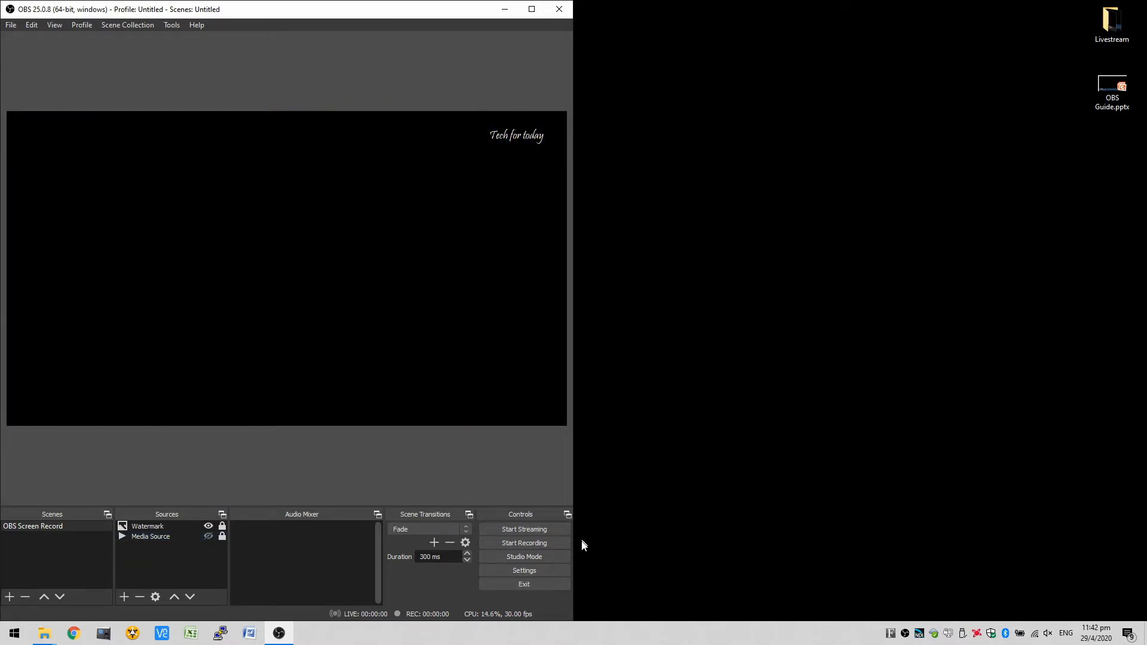
- Open the settings and review the video resolution and frame rate, plus the audio device settings
click(548, 571)
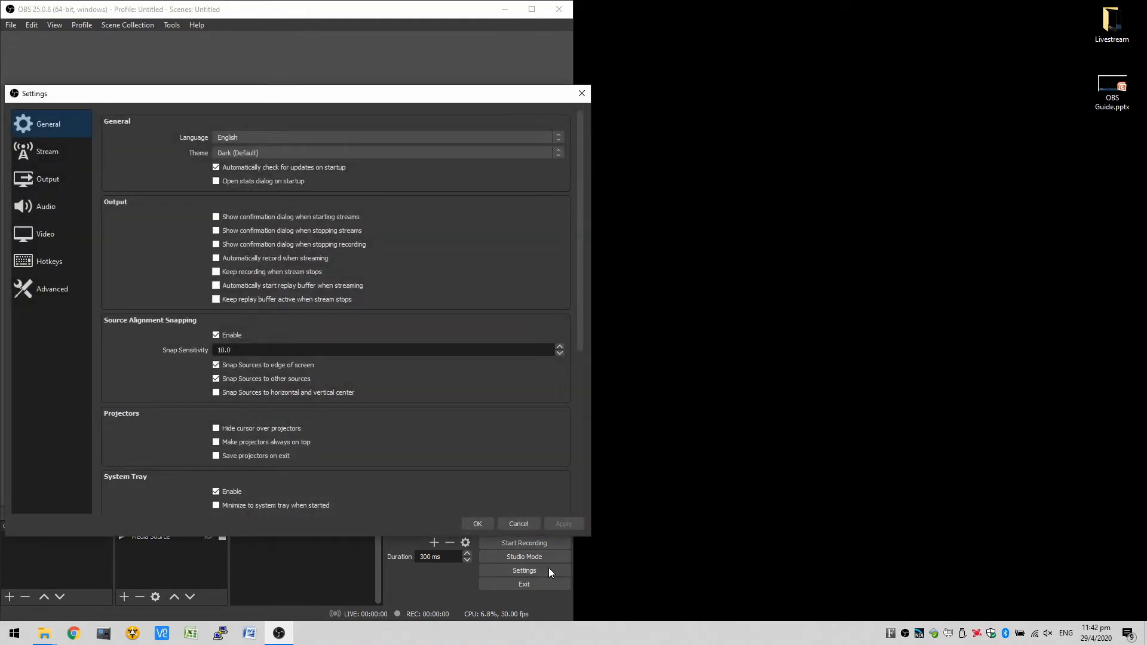
click(35, 237)
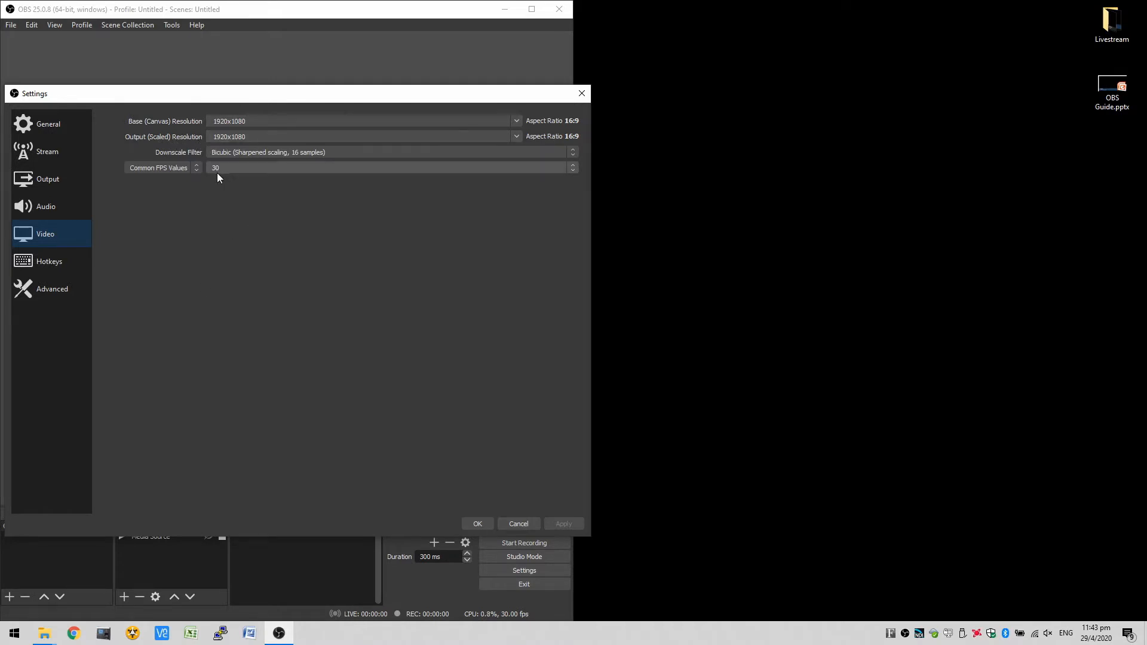
click(28, 203)
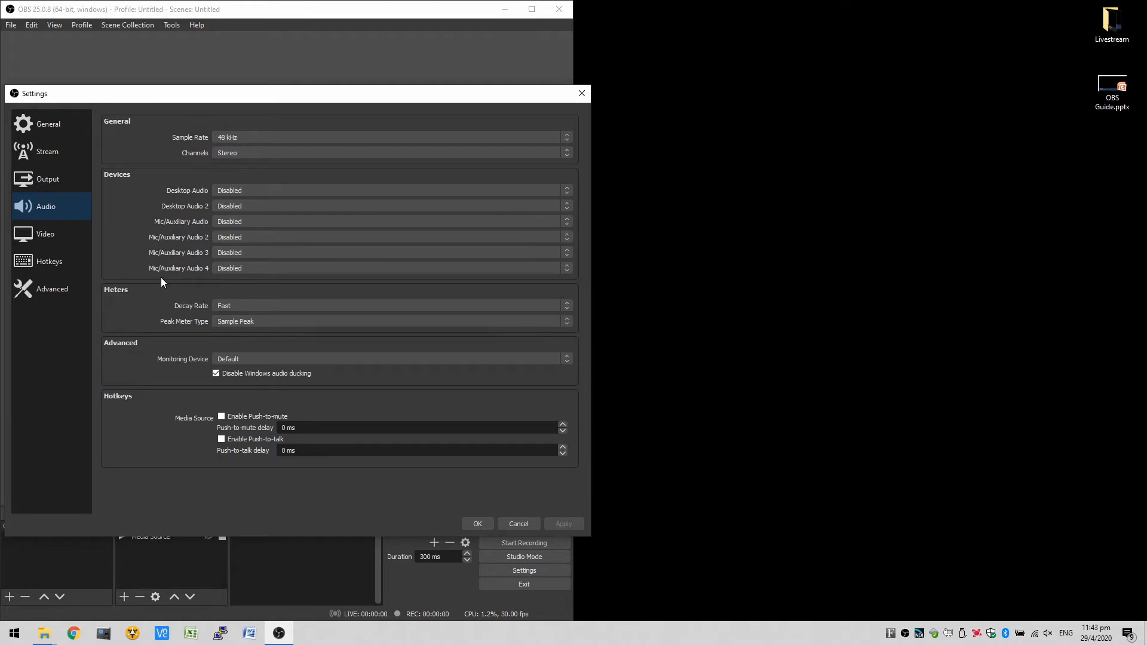
- Examine the streaming output settings, including output mode, encoder, rate control method, target bitrate and keyframe interval
click(24, 182)
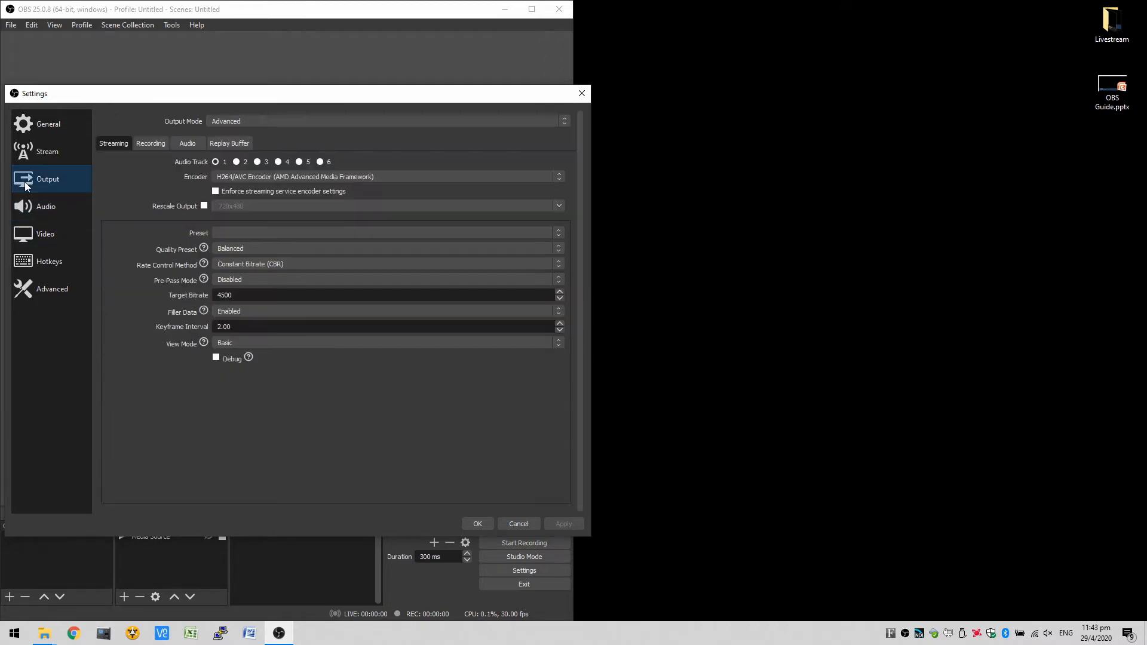
click(309, 121)
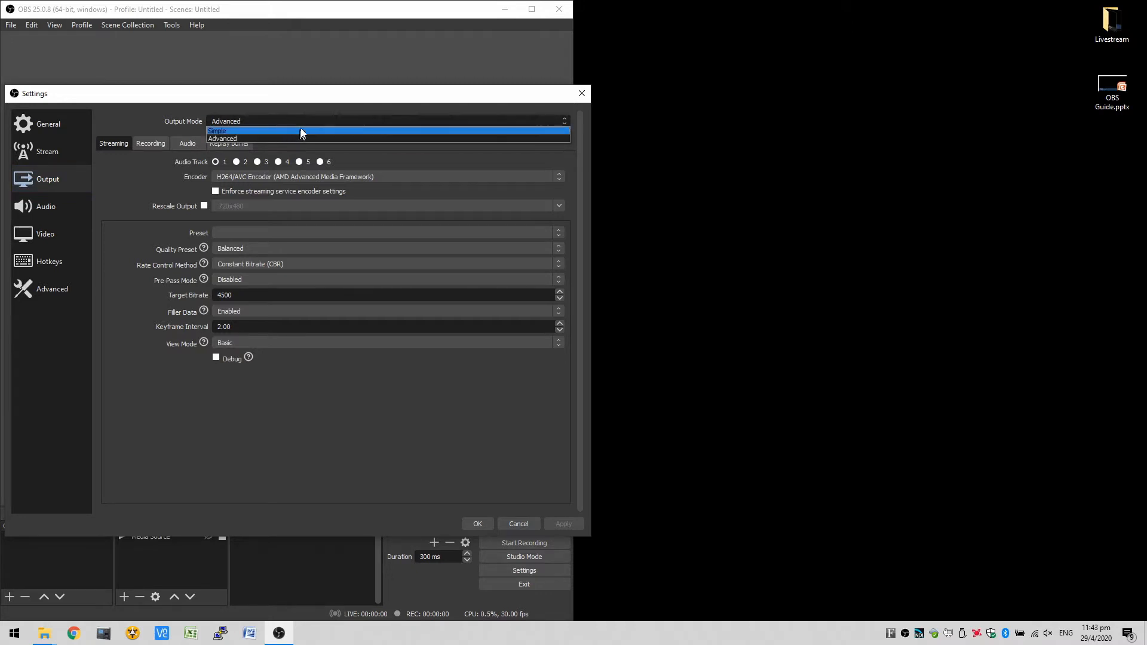
click(289, 102)
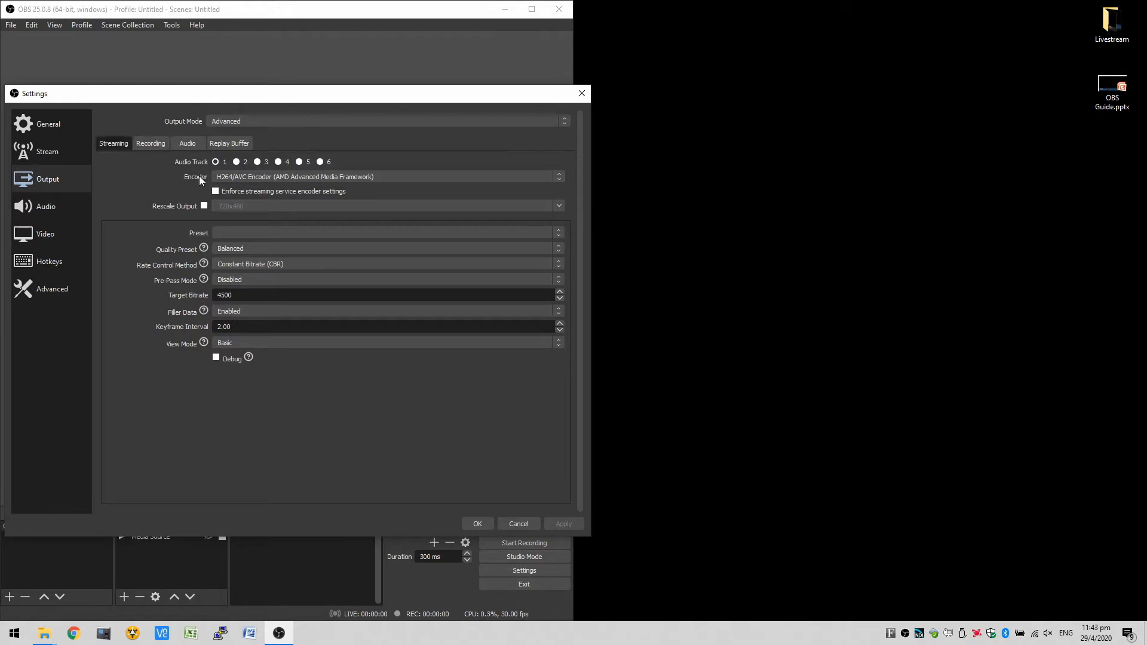
click(223, 177)
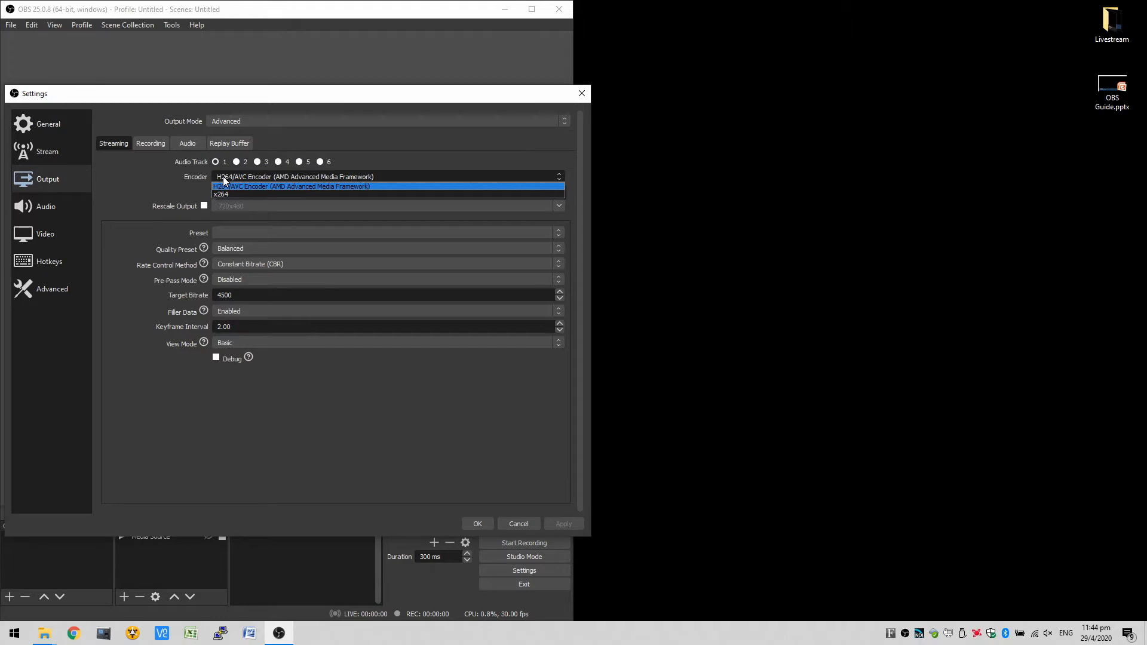
click(223, 186)
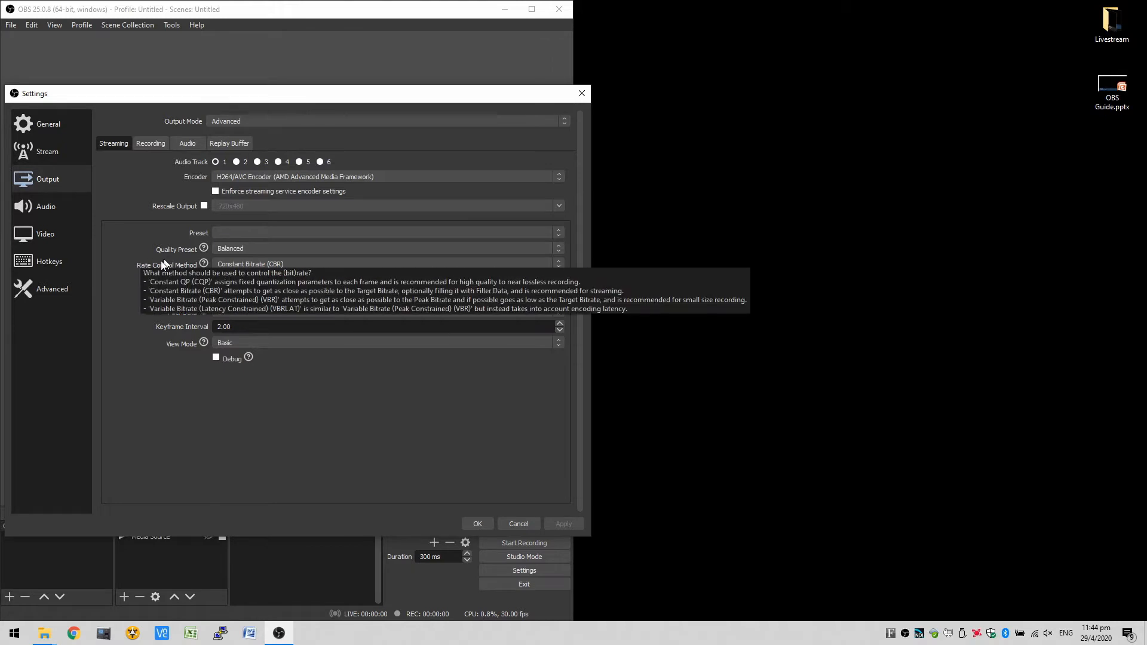
mouse_move(163, 313)
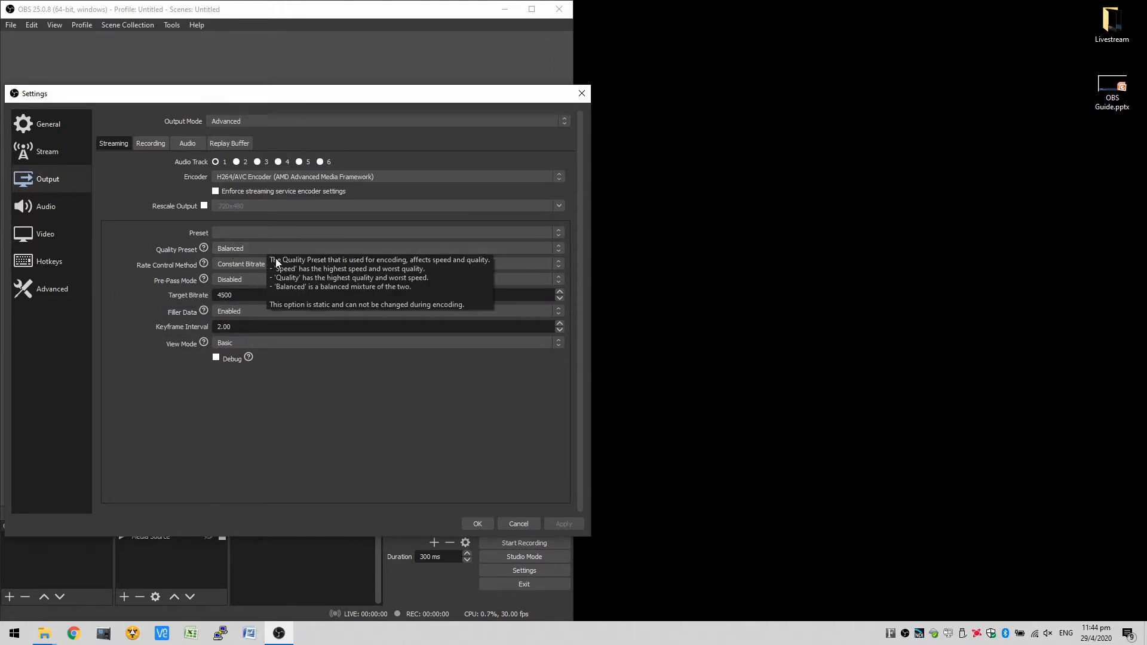
mouse_move(259, 263)
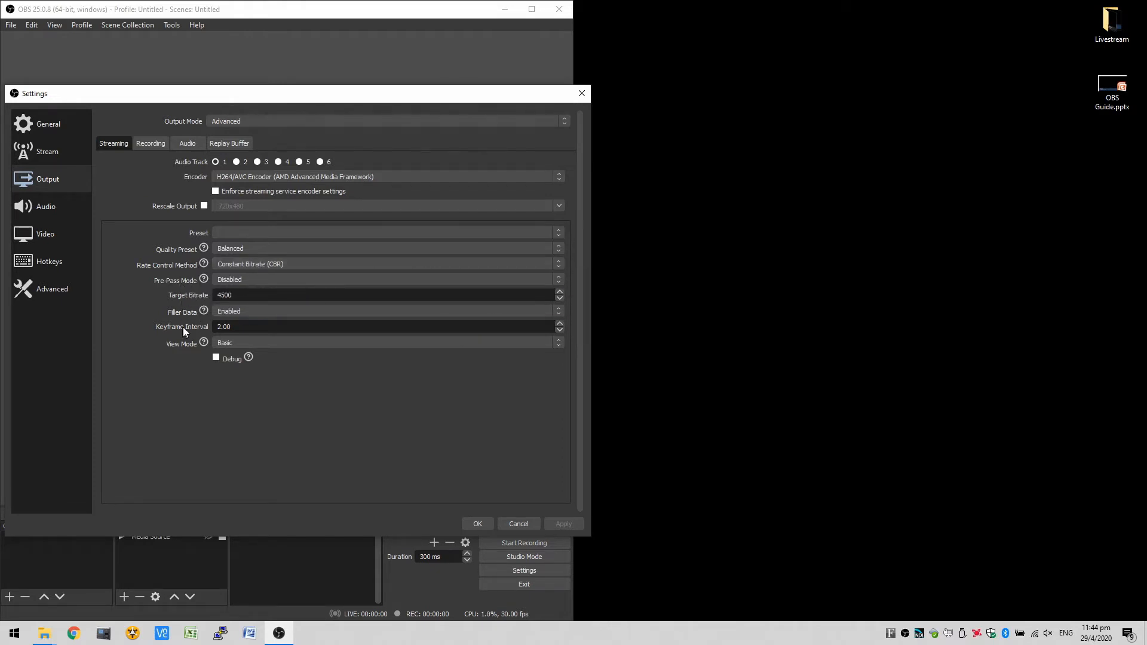
mouse_move(226, 294)
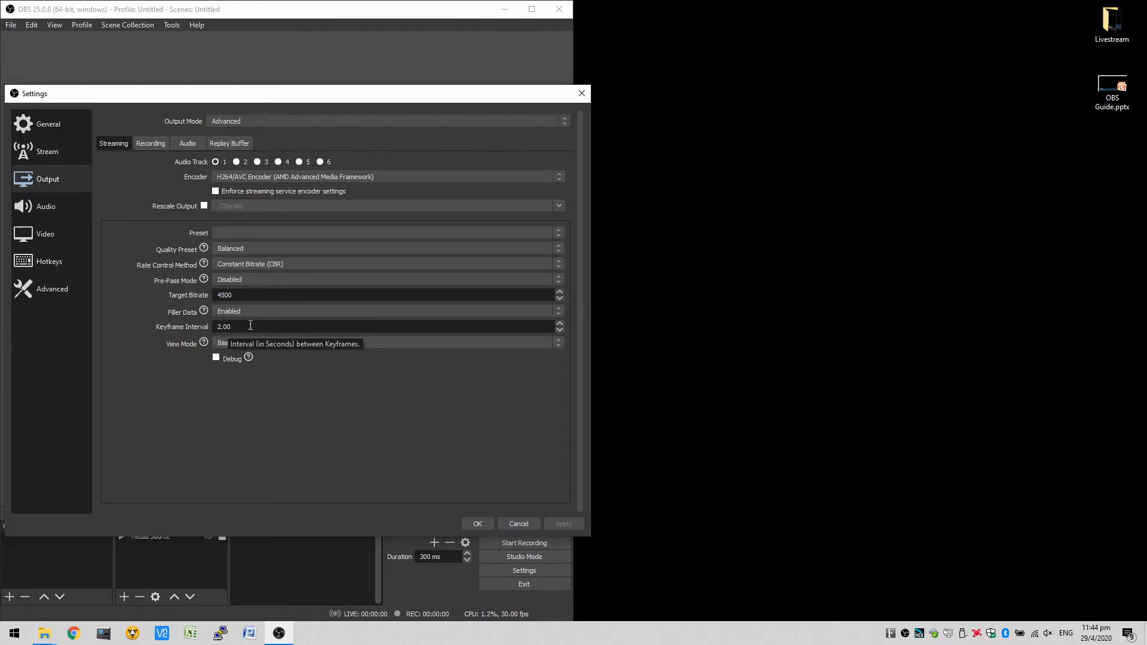
- Examine the recording type and format options in the output settings, plus the bitrates of the audio tracks
click(143, 148)
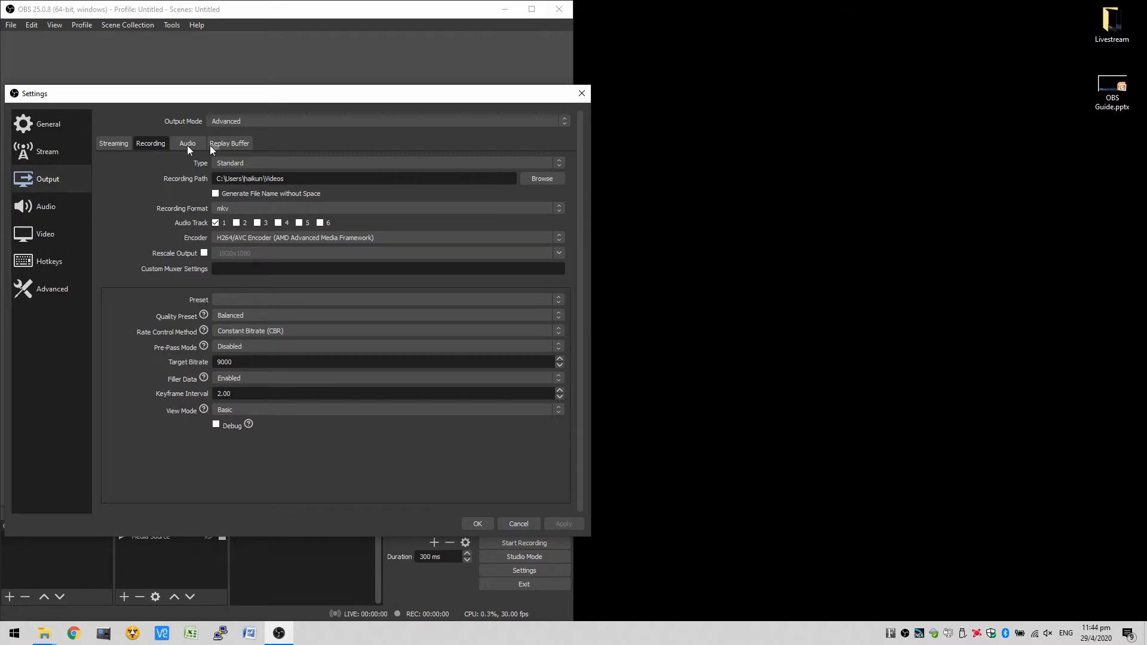
click(263, 163)
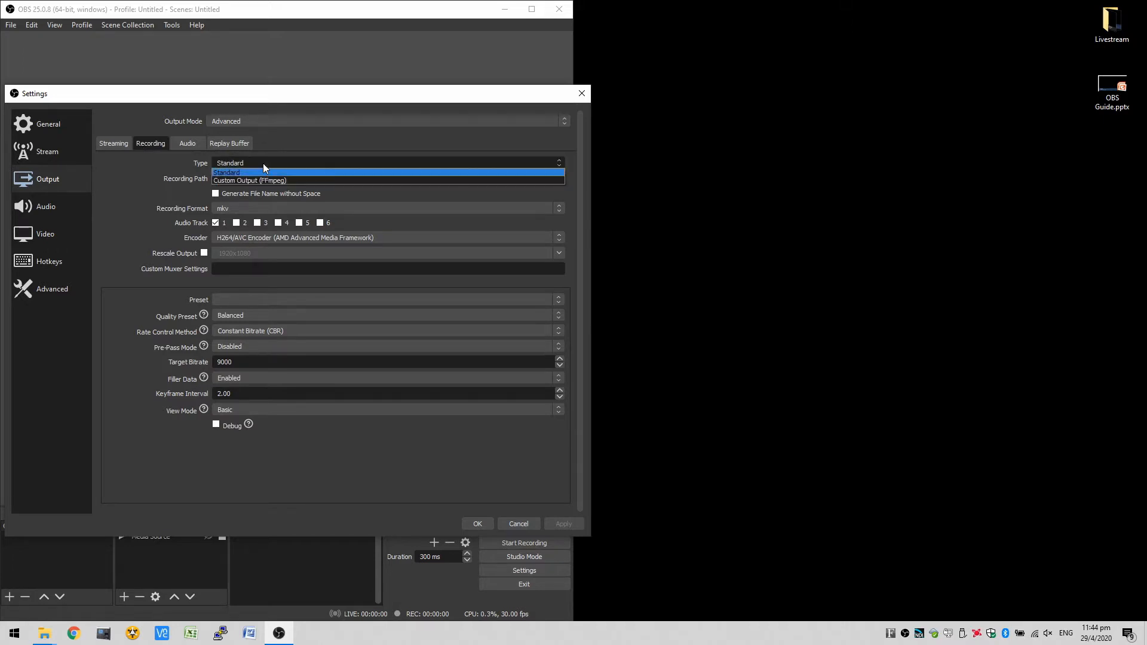
click(263, 163)
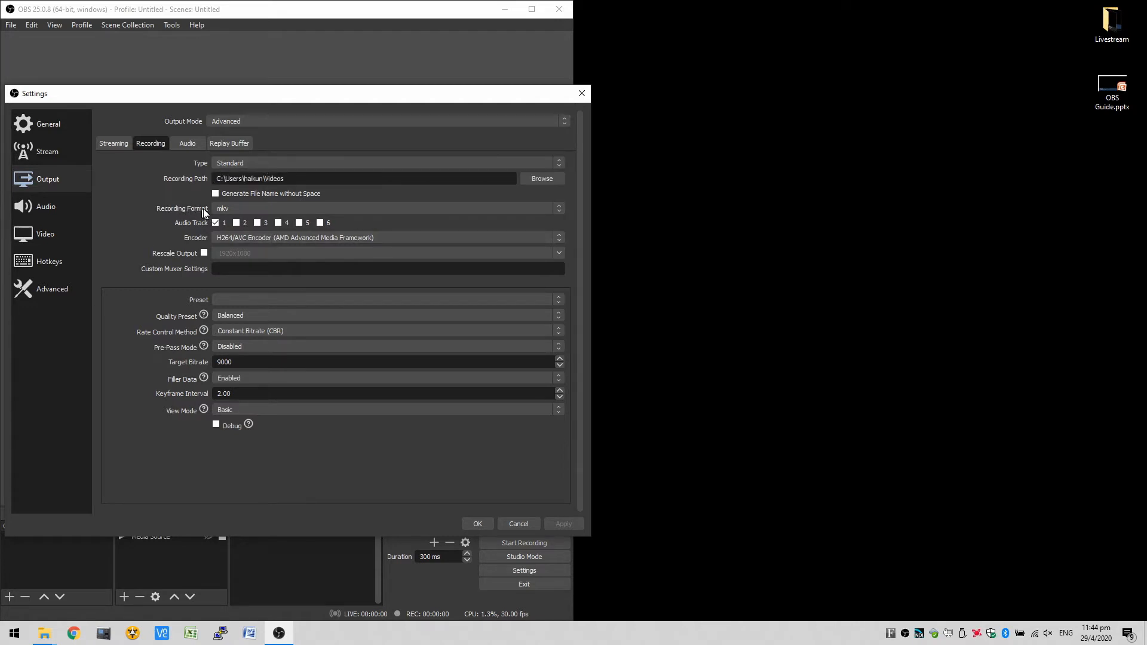
click(229, 209)
click(229, 209)
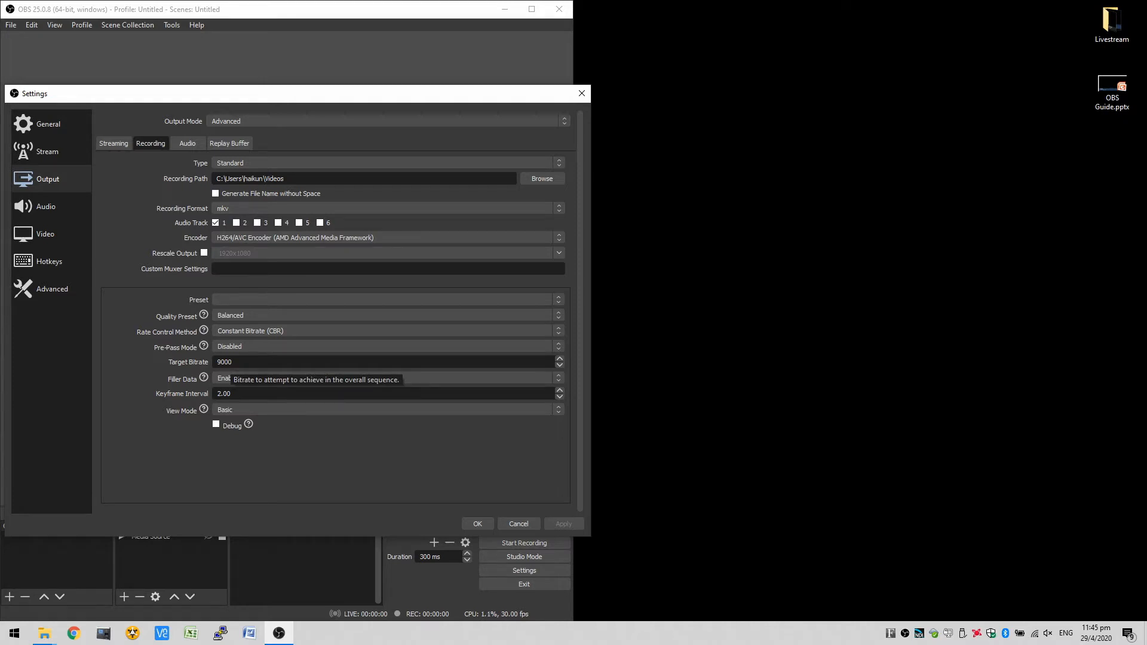
click(188, 143)
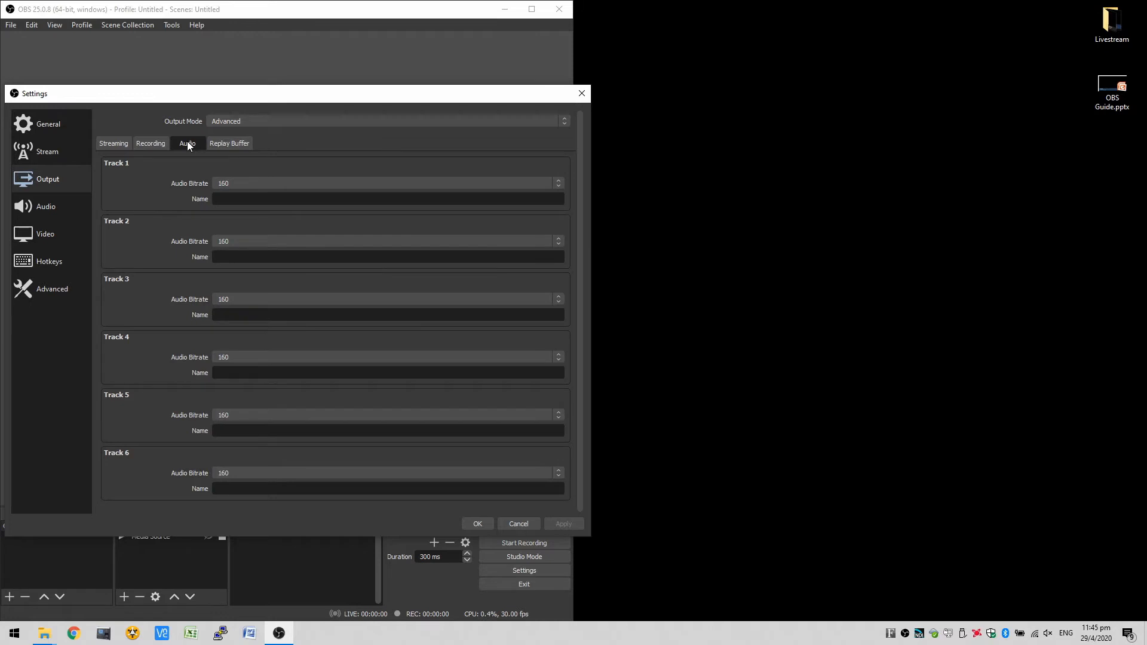
- Review the available streaming services in the stream settings, then close the settings
click(32, 160)
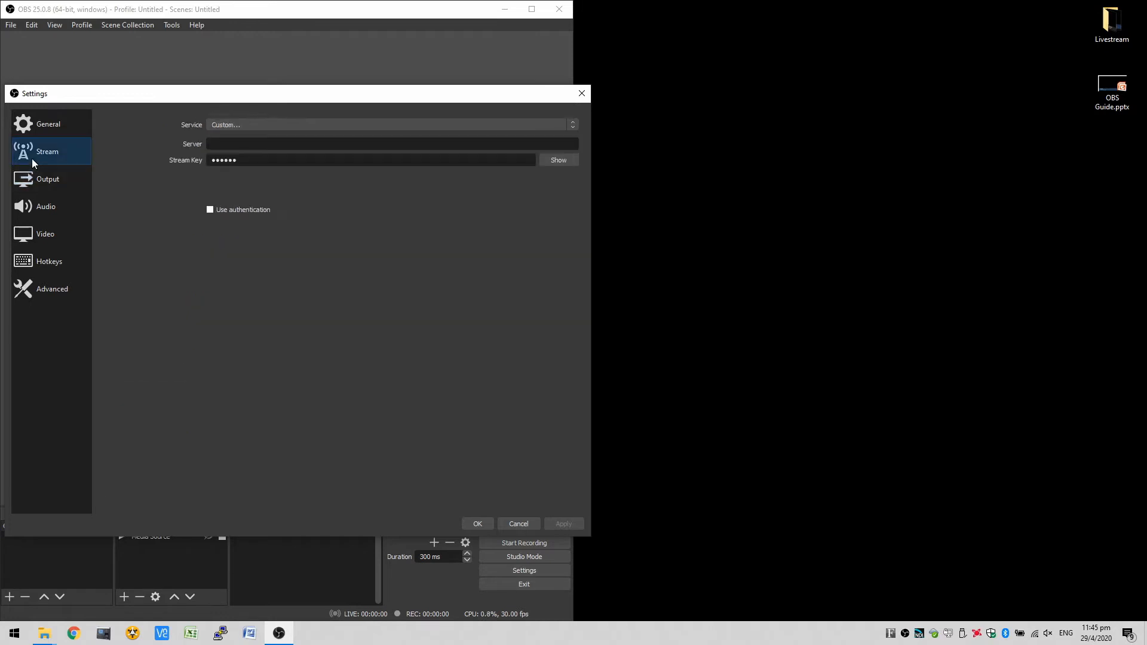
click(257, 124)
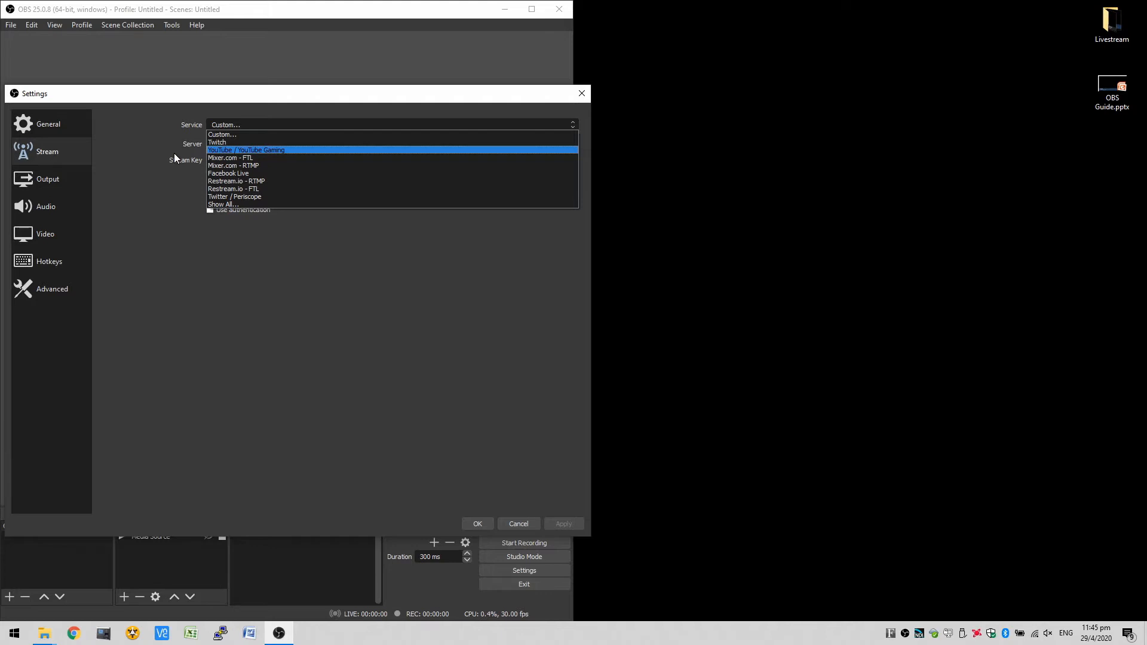
click(198, 197)
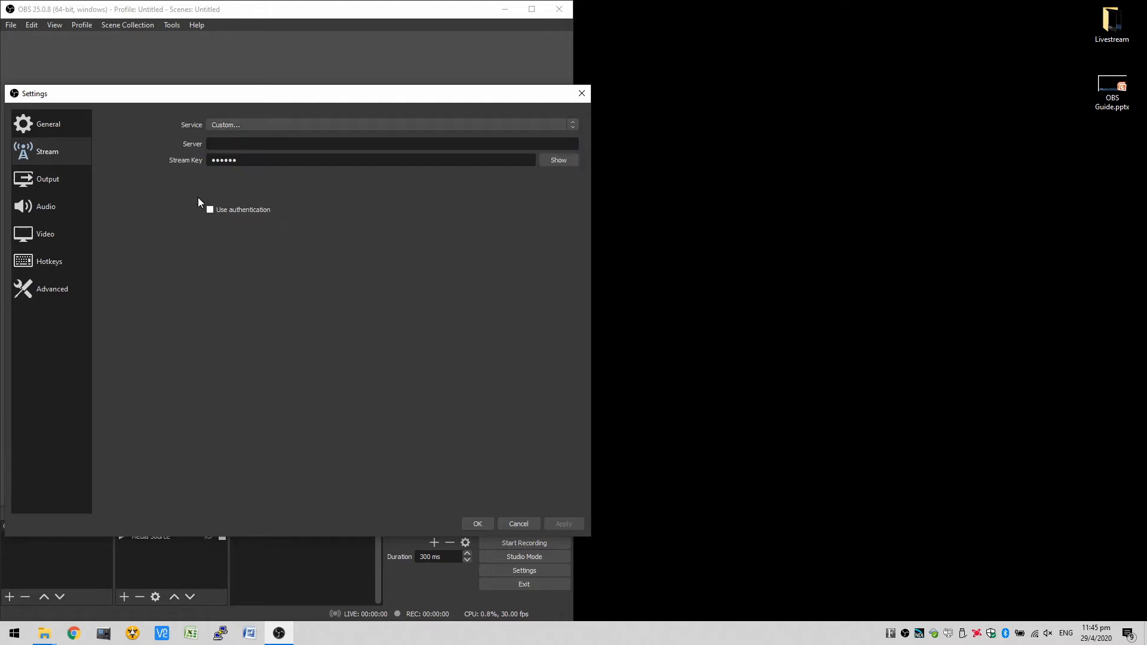
click(255, 124)
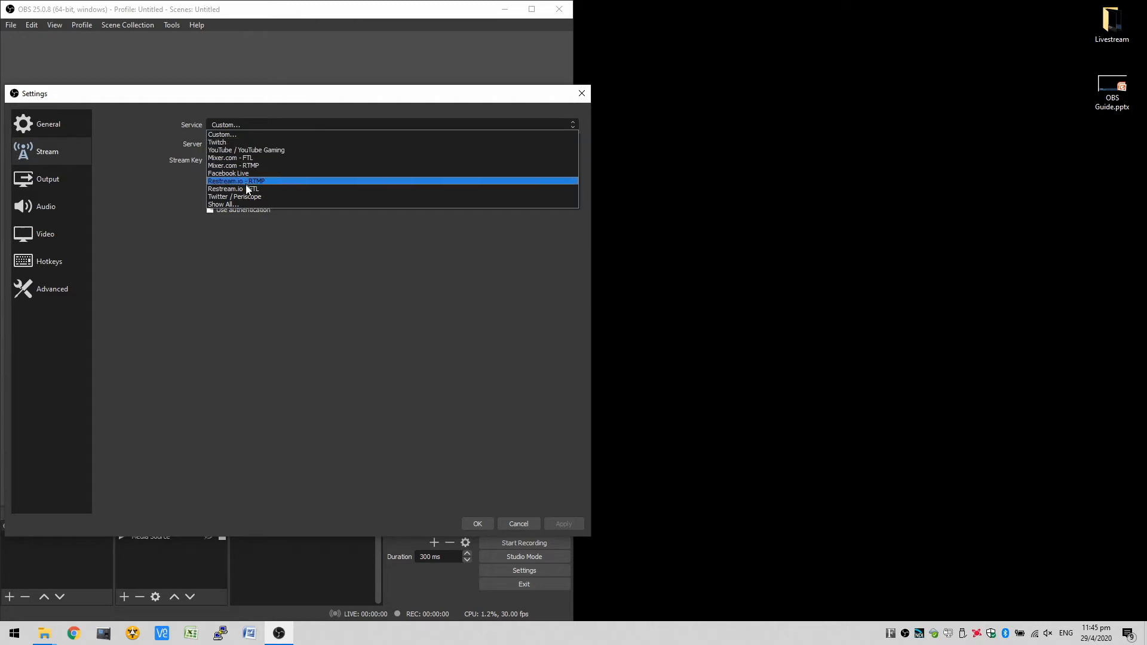
click(138, 193)
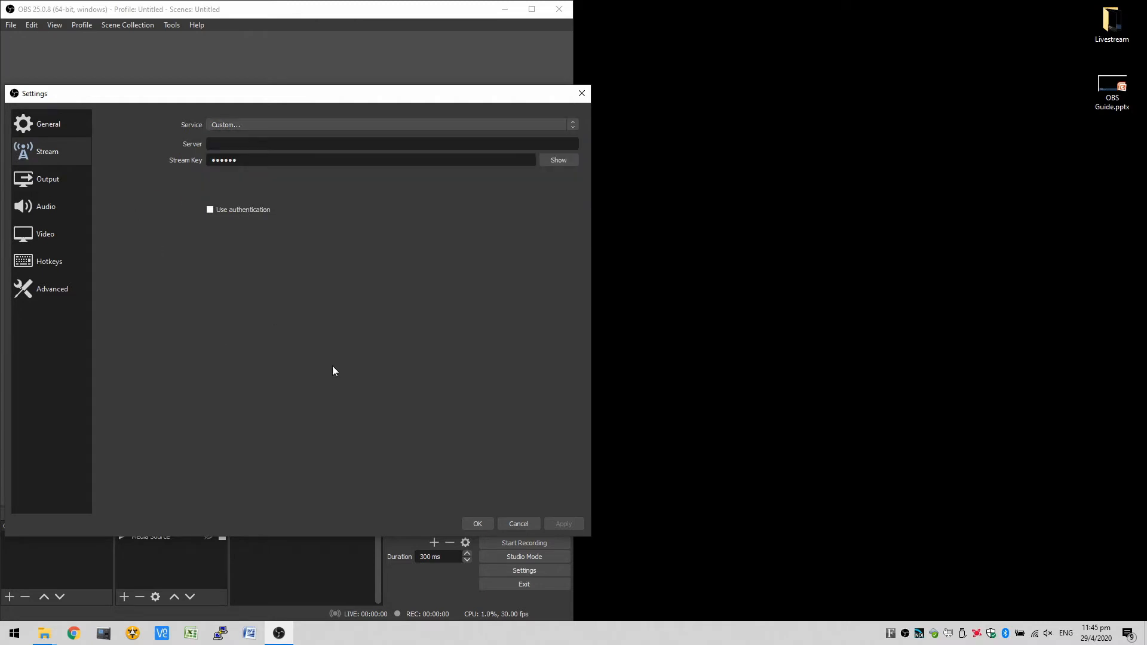
click(478, 524)
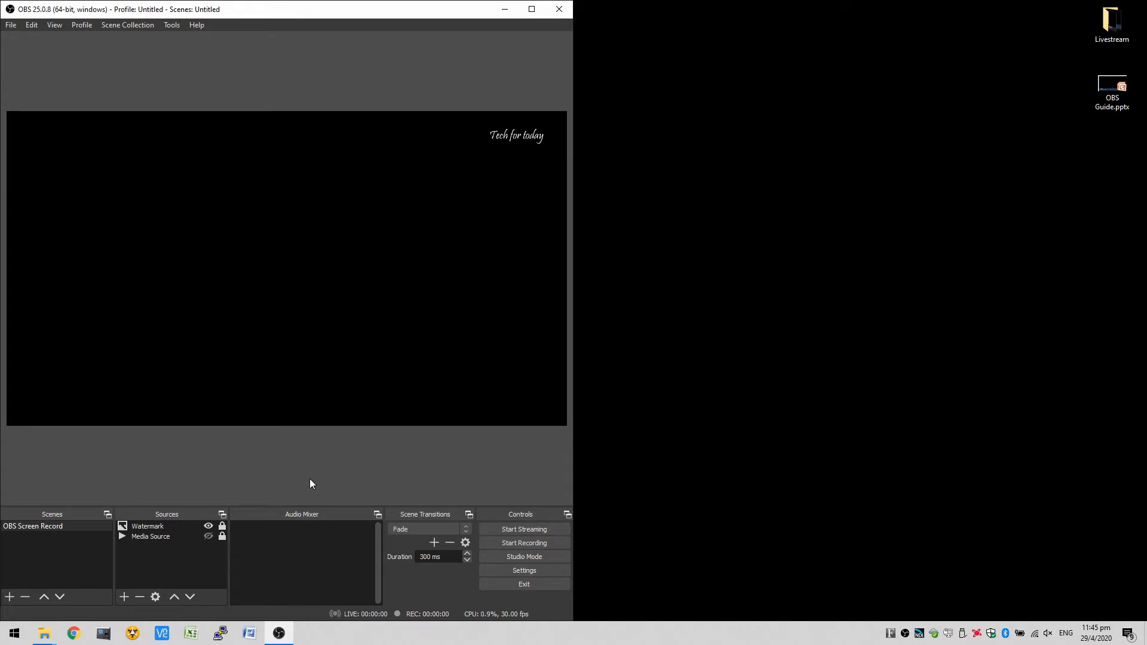
- Open OBS Guide.pptx from the desktop in PowerPoint and look through its six overlay slides
double_click(1111, 89)
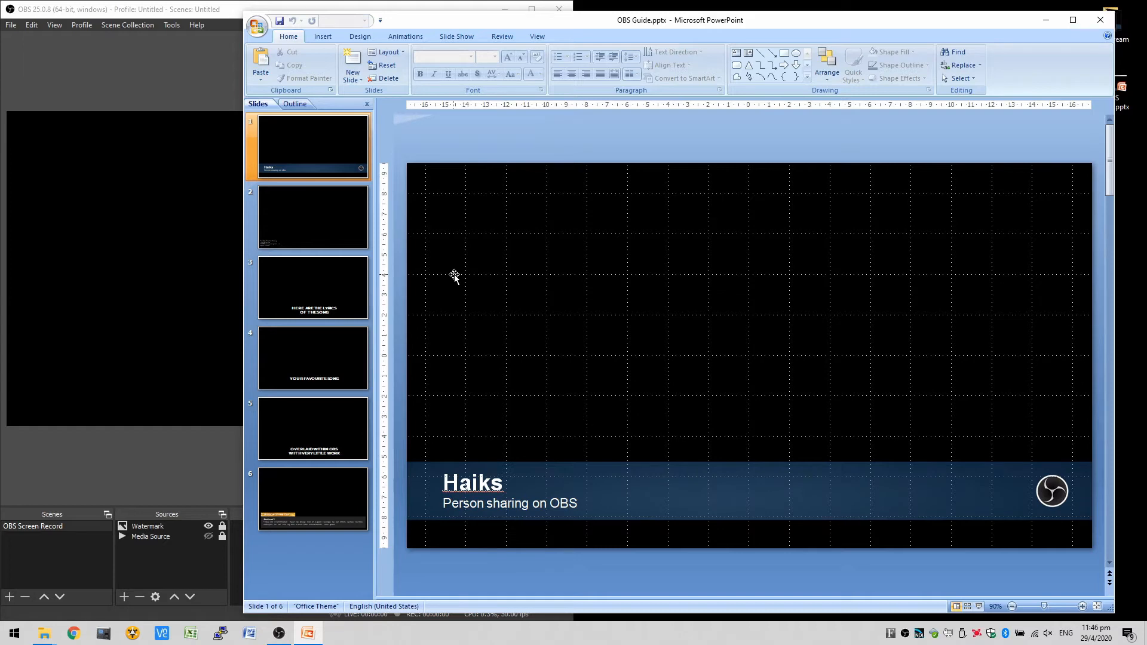
click(296, 157)
click(303, 222)
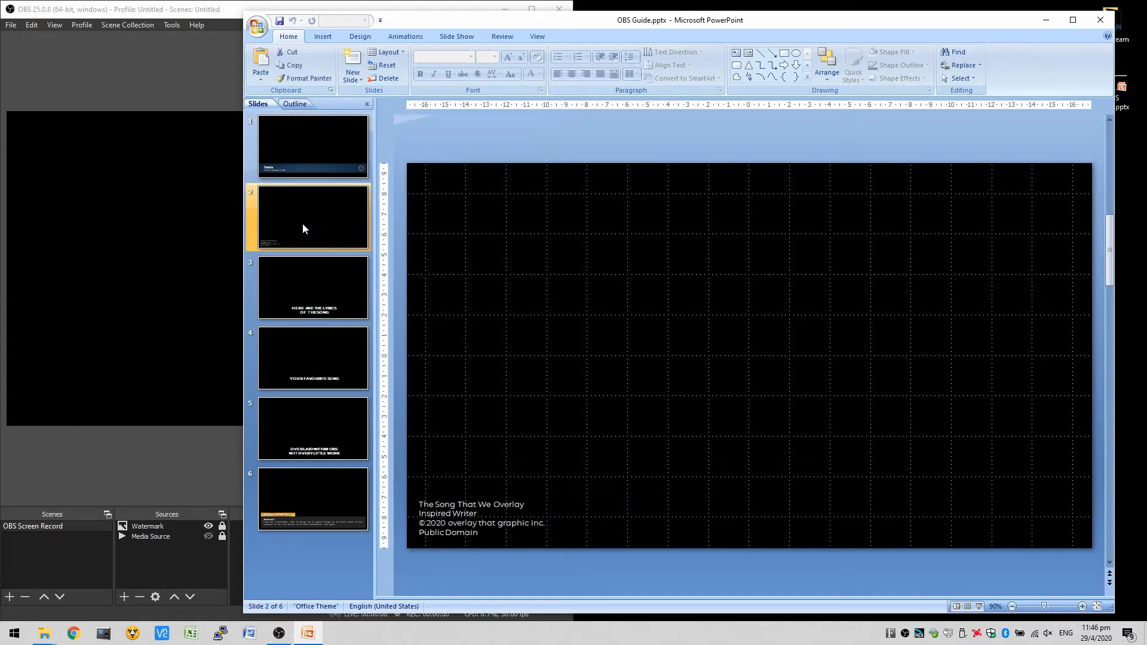
click(299, 303)
click(309, 352)
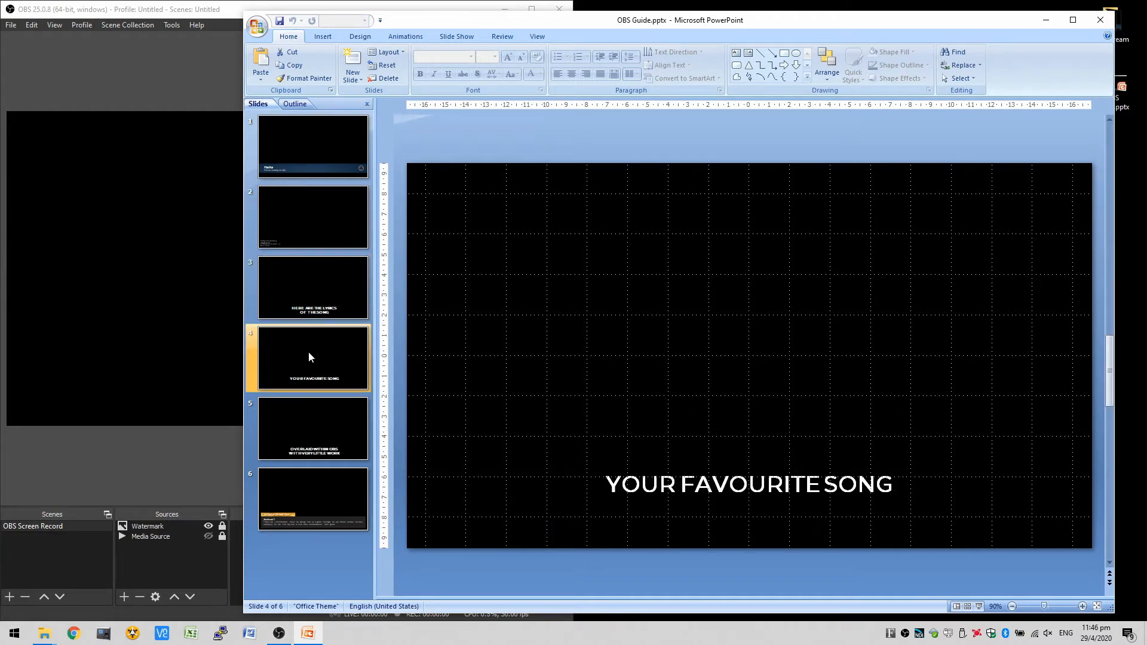
click(317, 403)
click(321, 511)
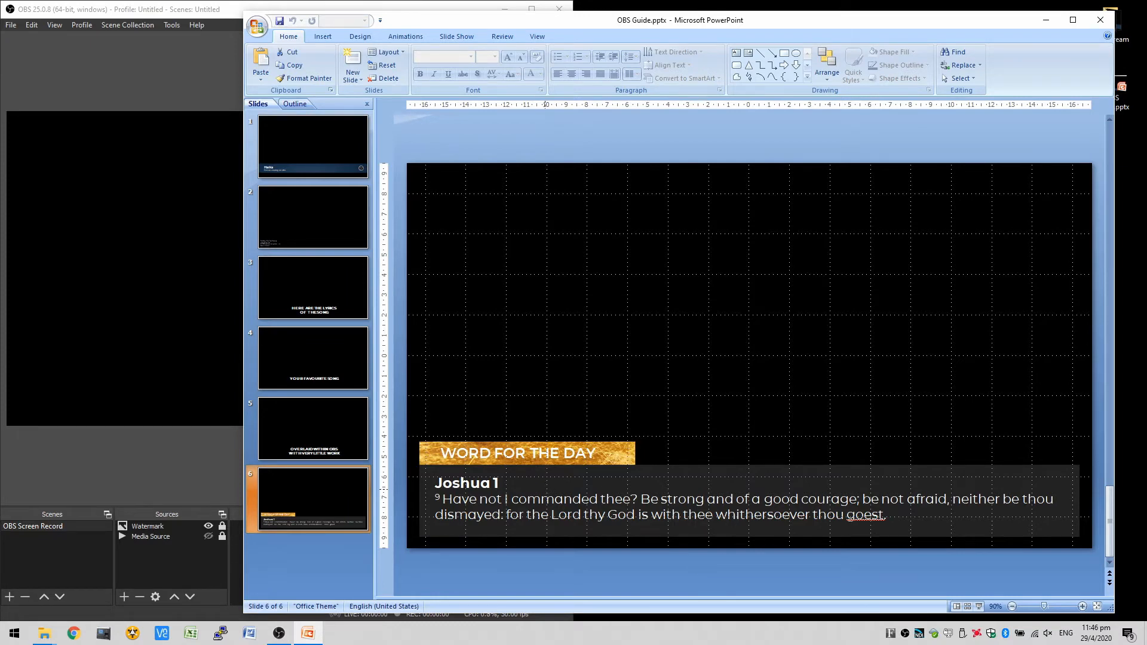
- Start the OBS Guide.pptx slide show from the first slide and tile its presenter view beside the OBS window
key(super+Right)
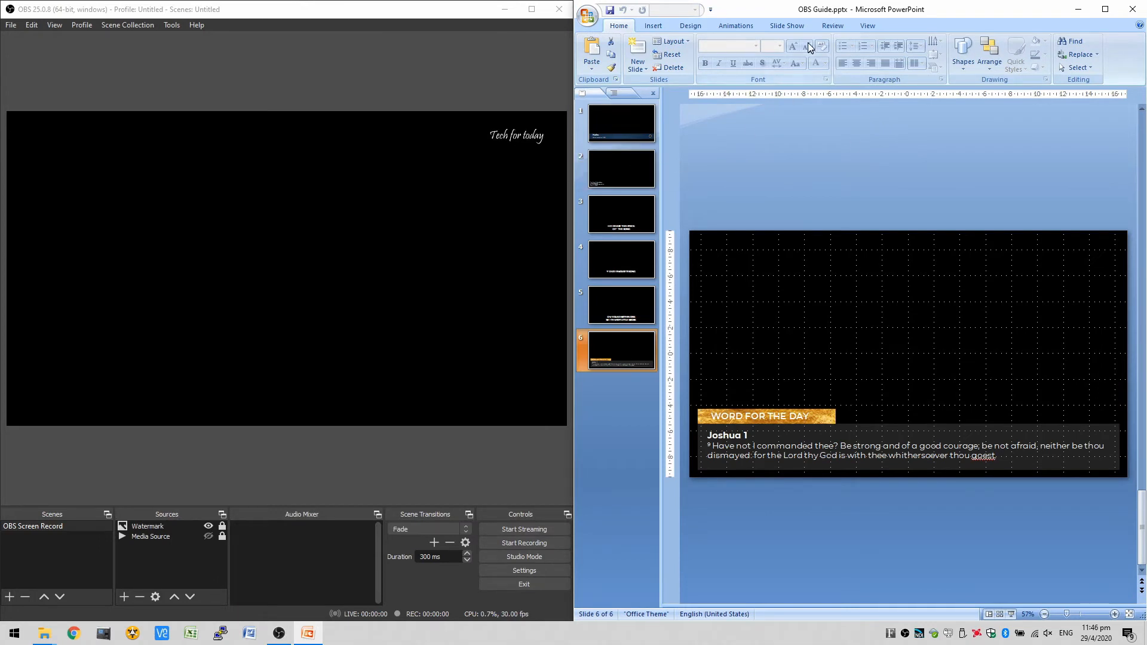
click(788, 27)
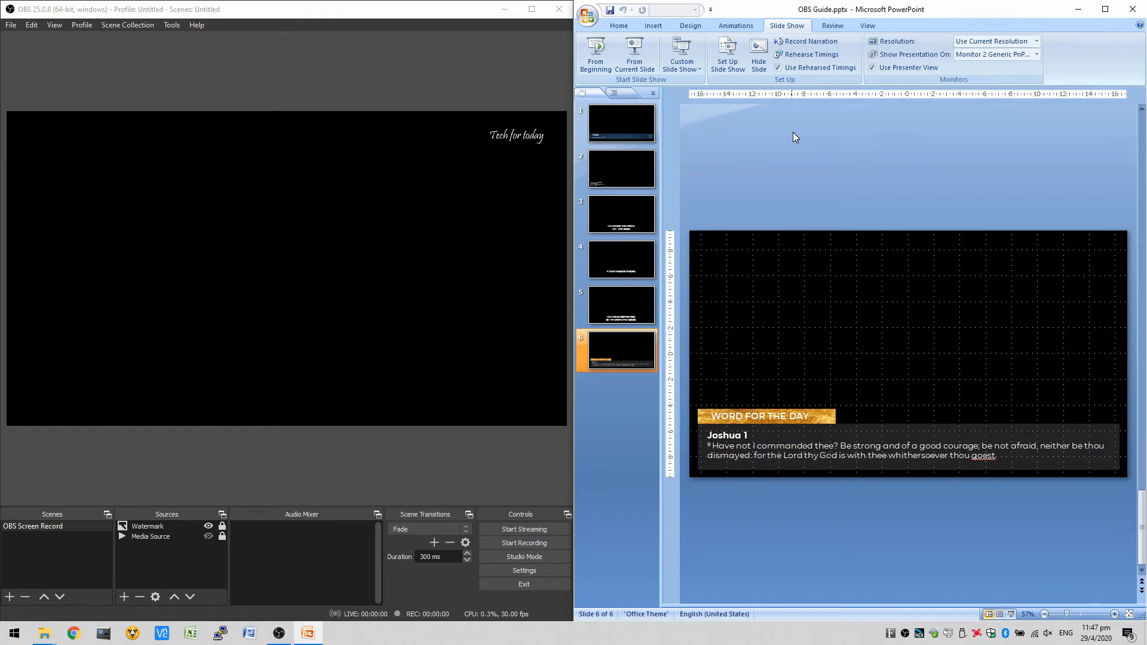
key(F5)
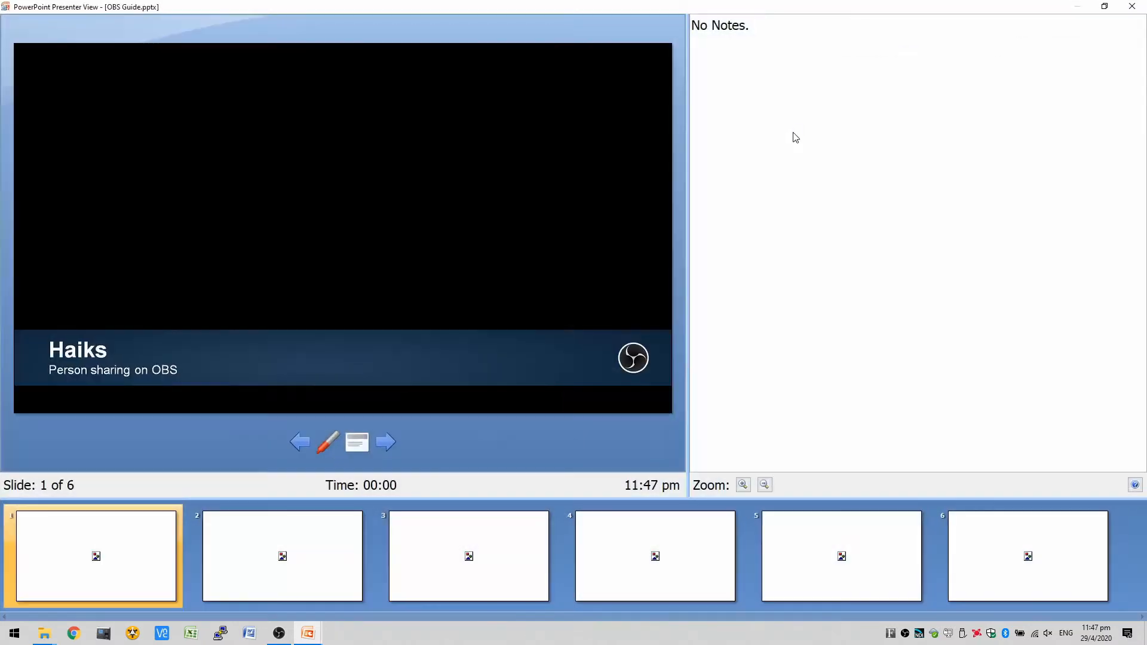
key(super+Right)
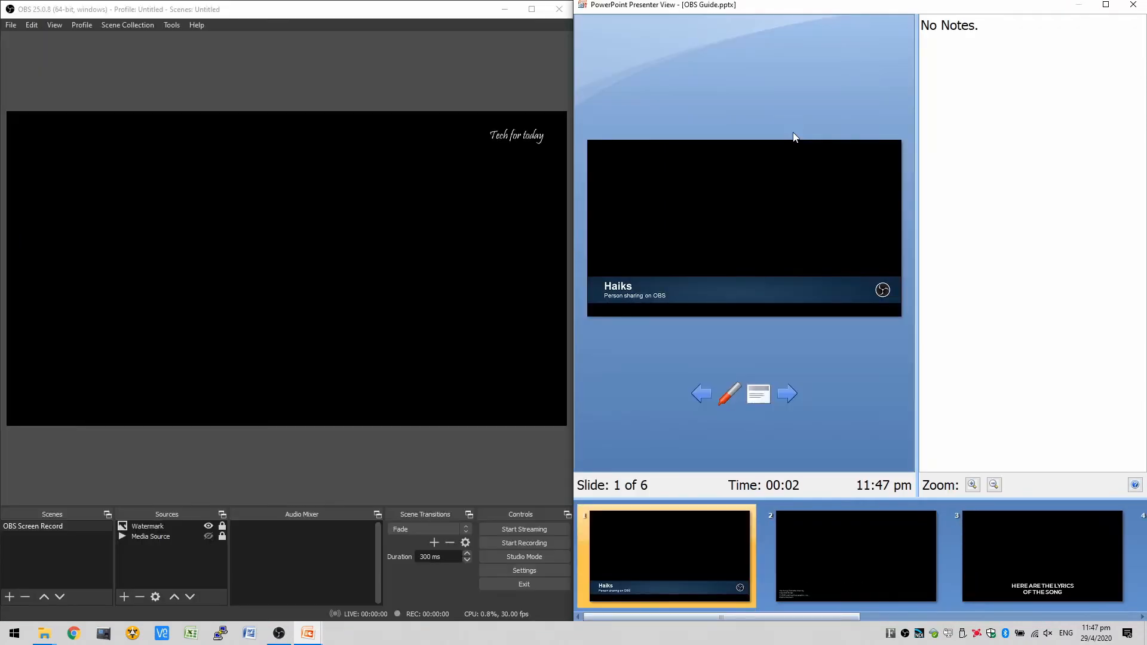
drag(870, 499, 850, 439)
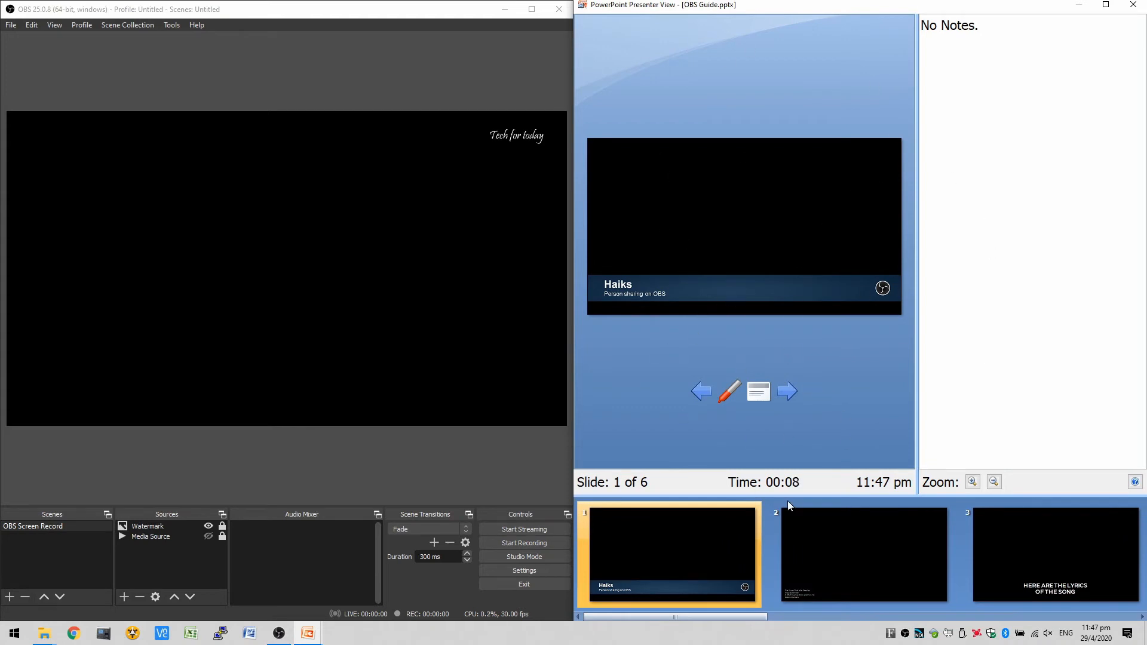
- Add a new Window Capture source that captures the PowerPoint Slide Show window of OBS Guide.pptx
click(284, 482)
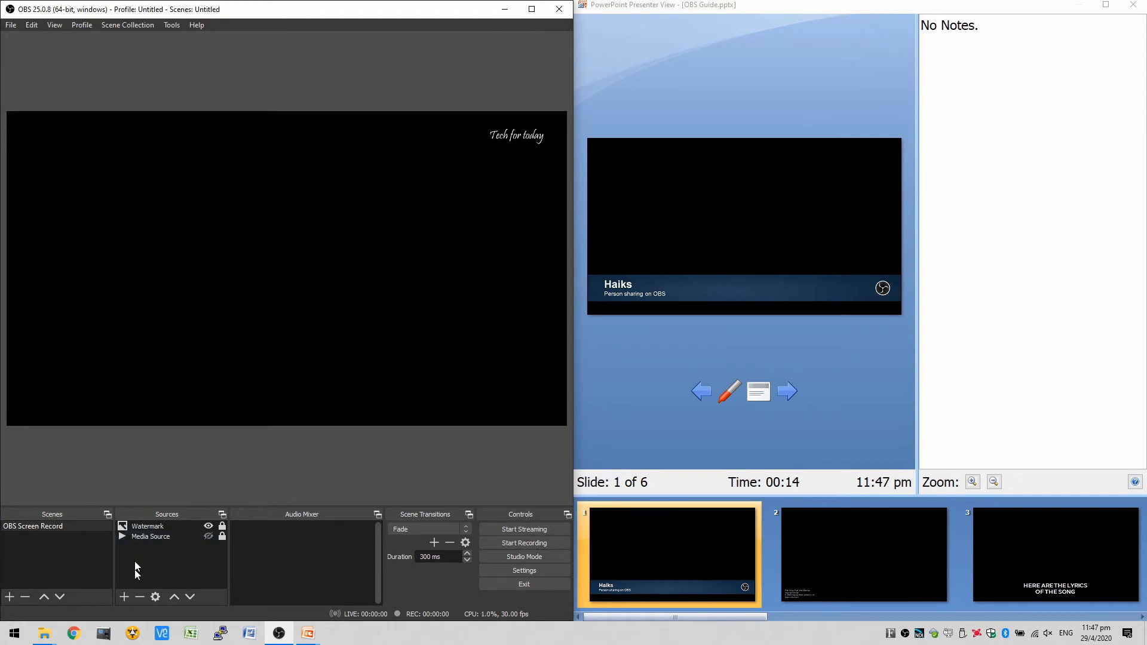
click(124, 596)
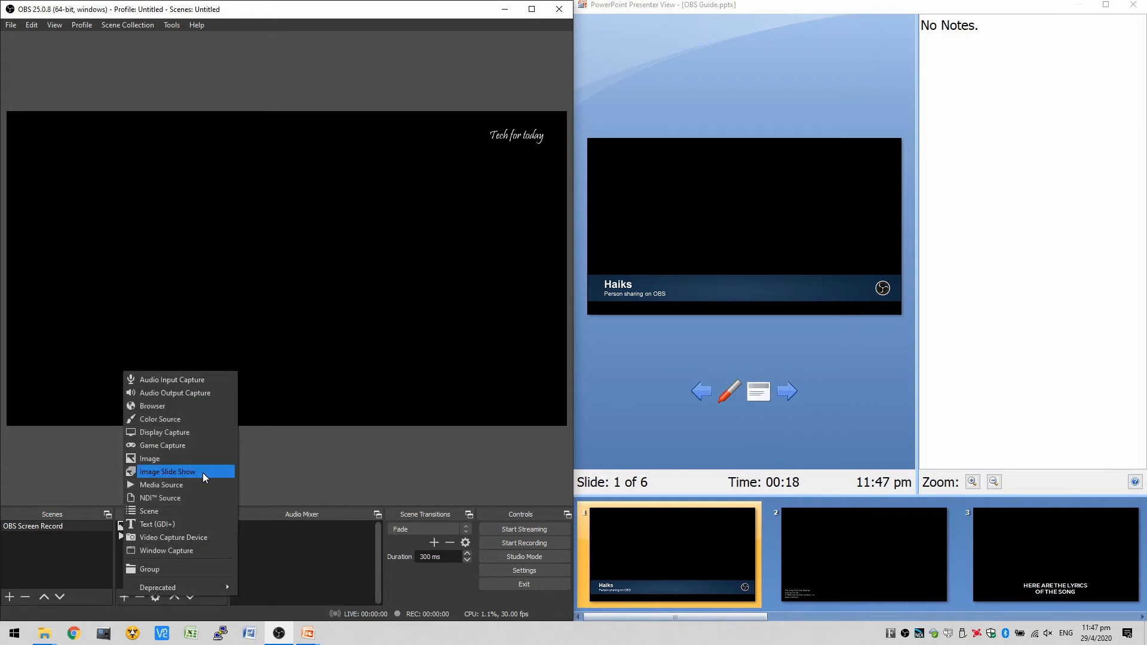
click(191, 551)
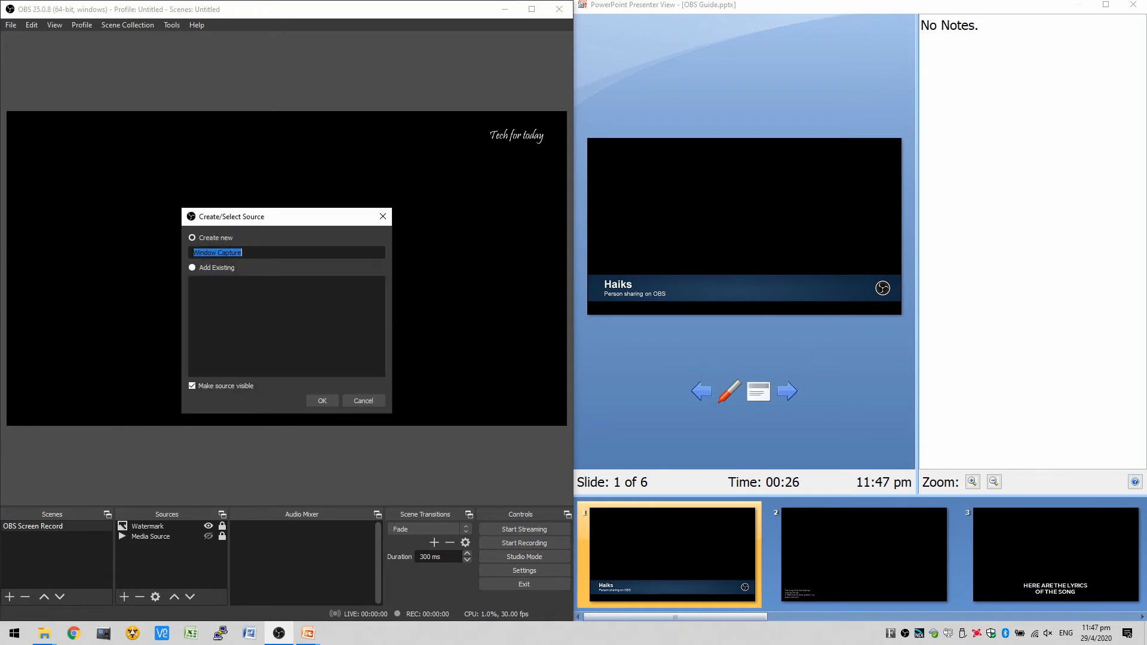
click(320, 404)
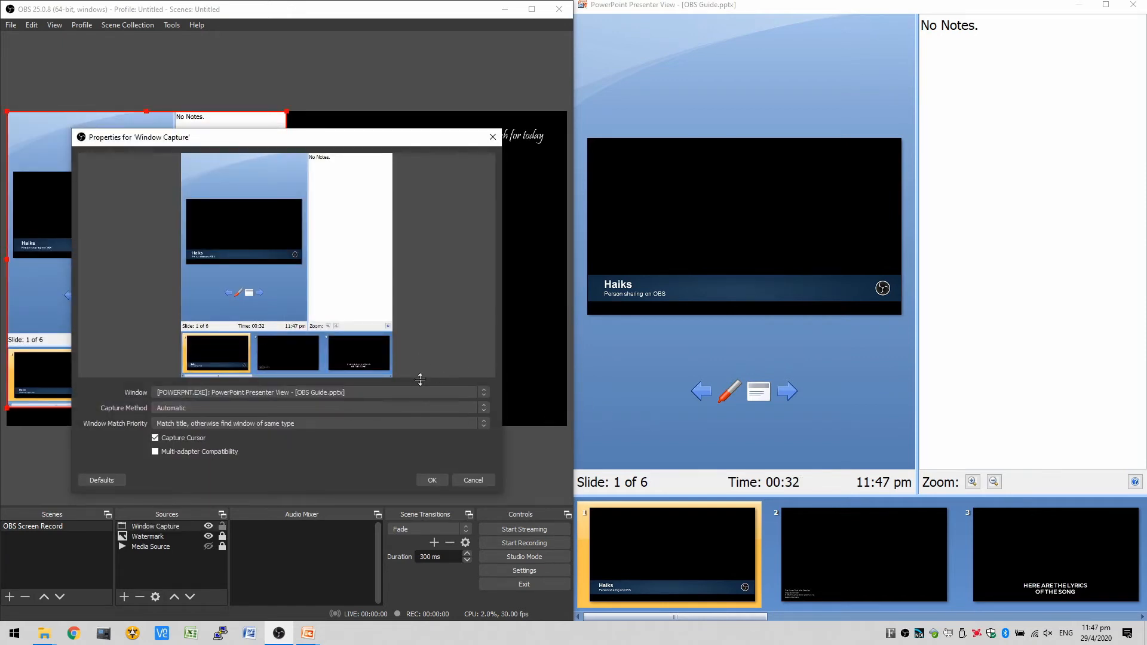
click(487, 392)
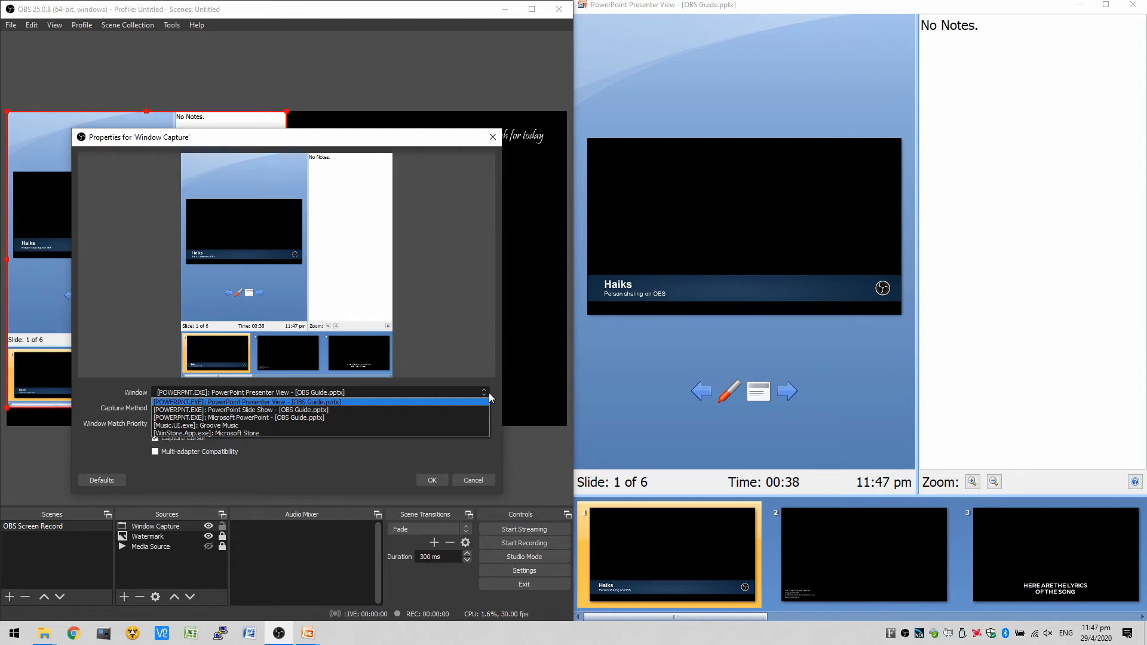
click(458, 410)
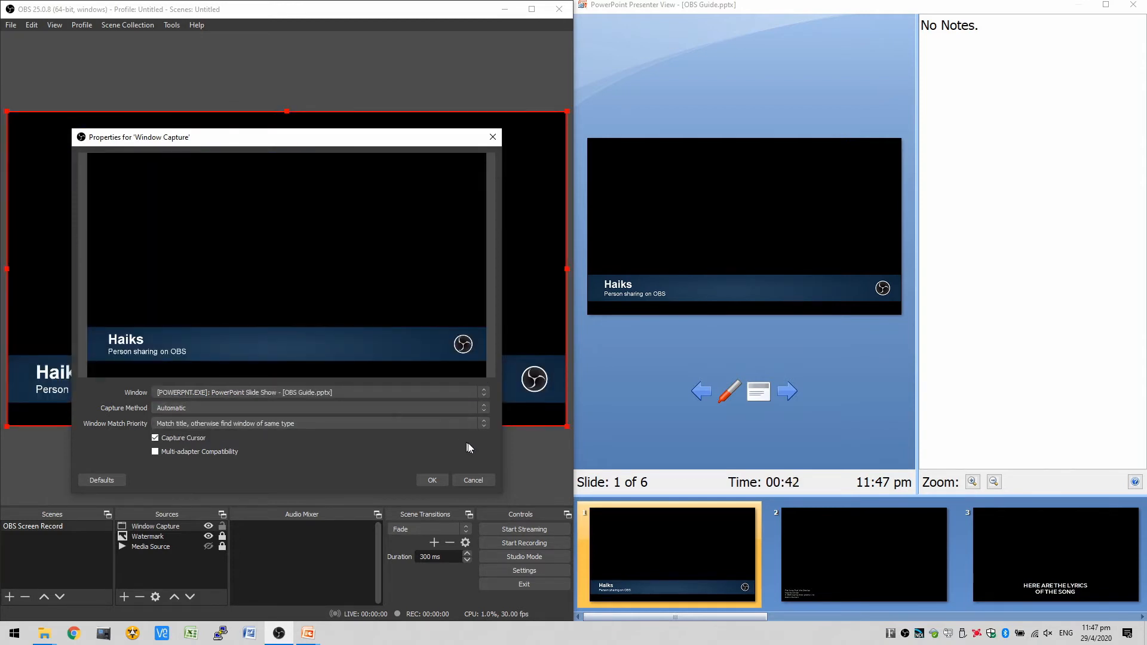
click(432, 481)
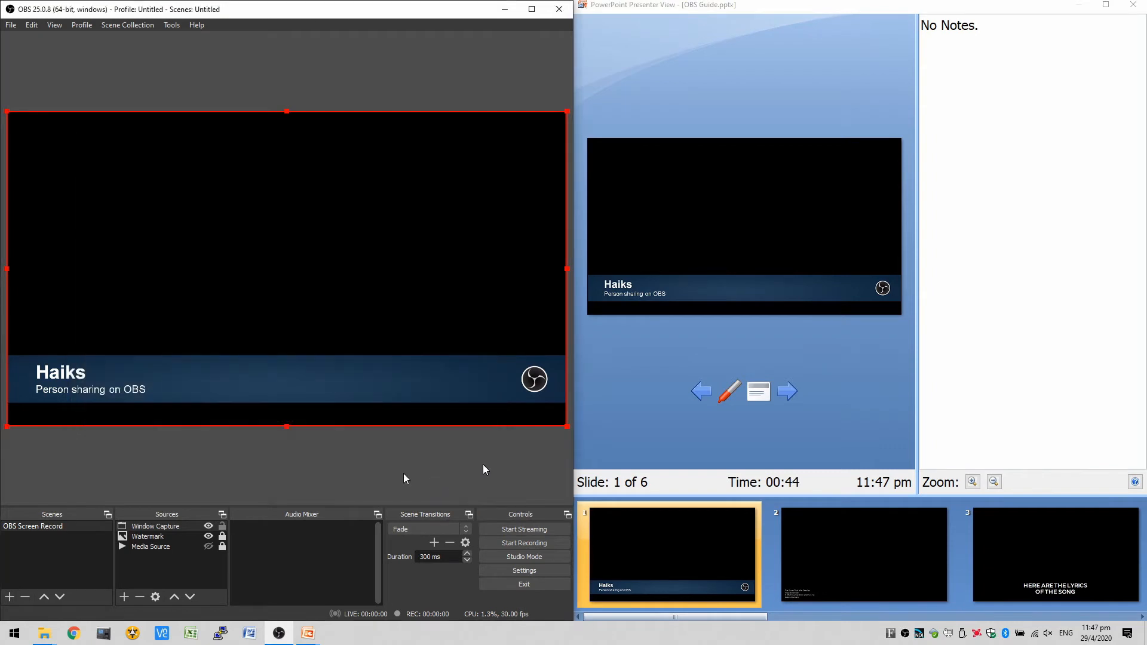
click(224, 490)
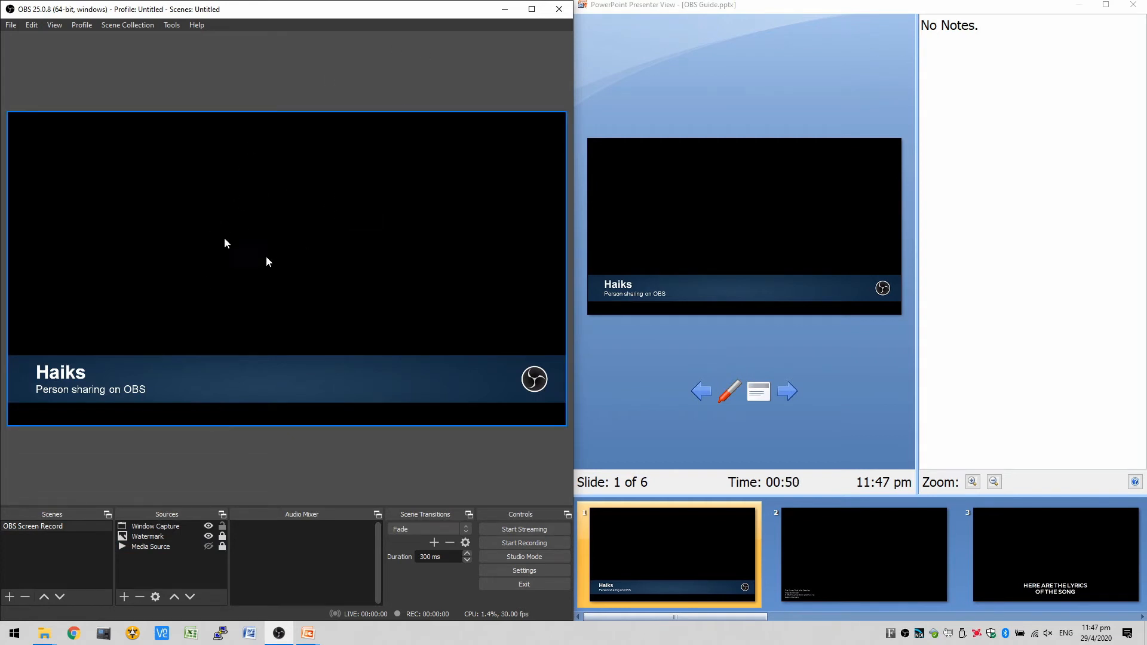
- Briefly show the Media Source to check the overlay, then move Window Capture below Watermark in the source order
click(209, 544)
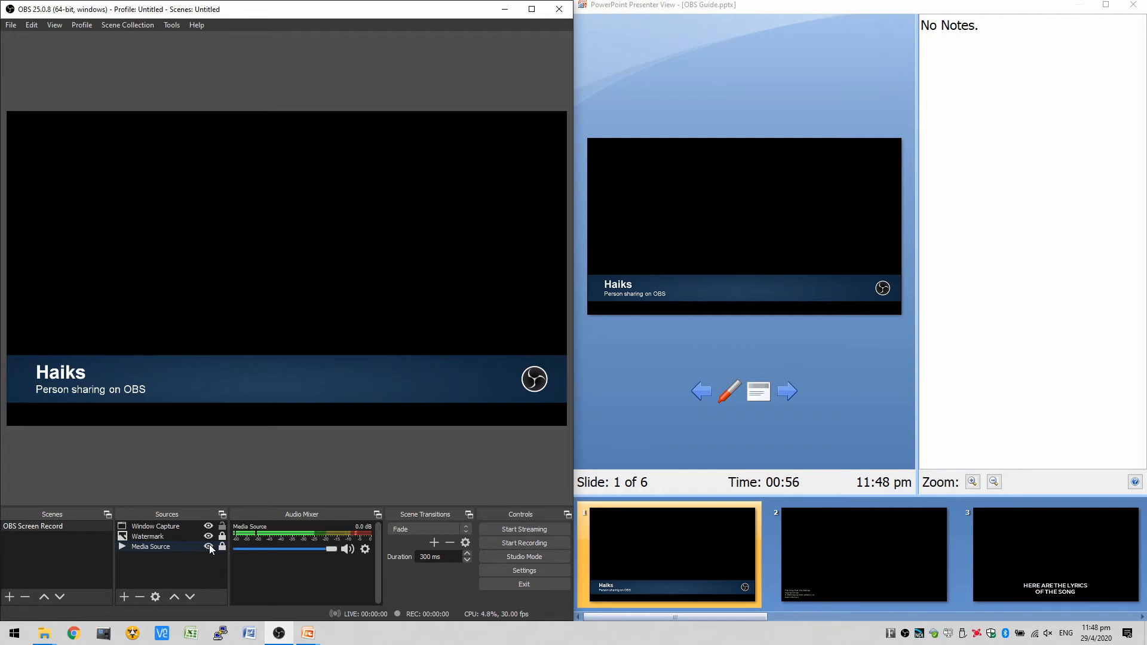
click(209, 544)
click(159, 527)
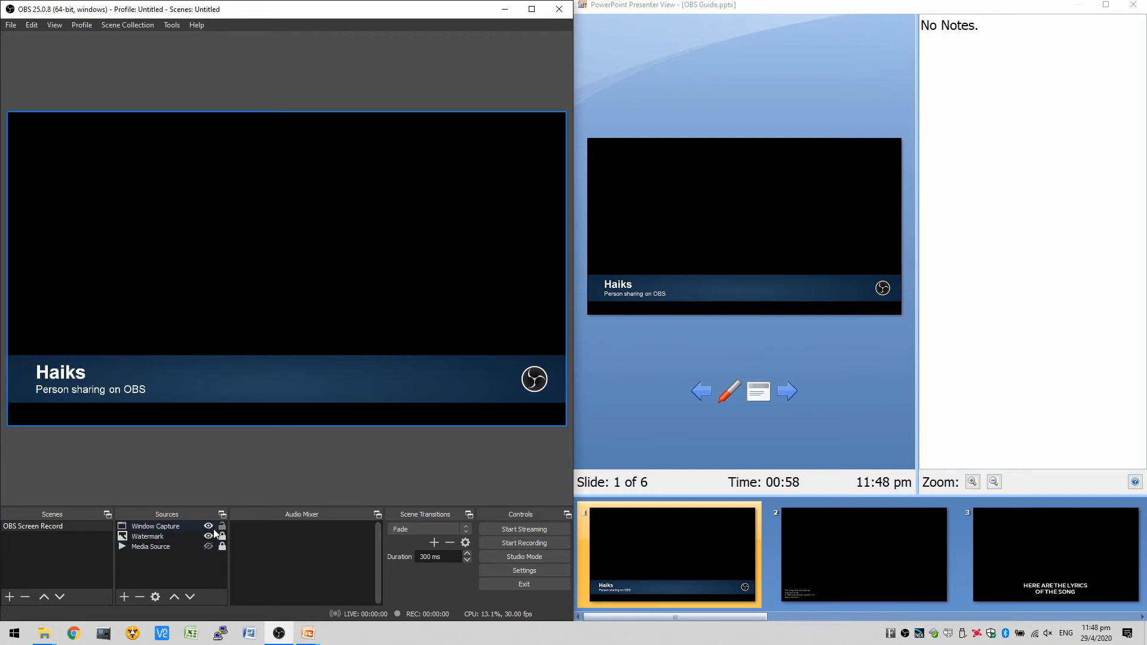
click(164, 525)
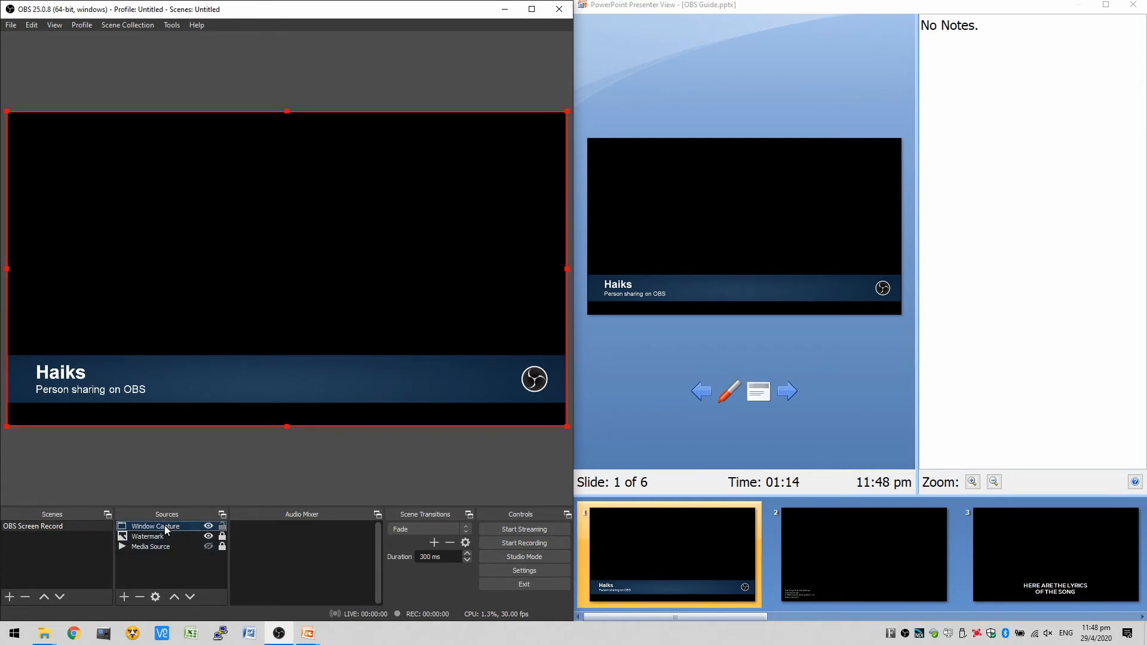
click(190, 597)
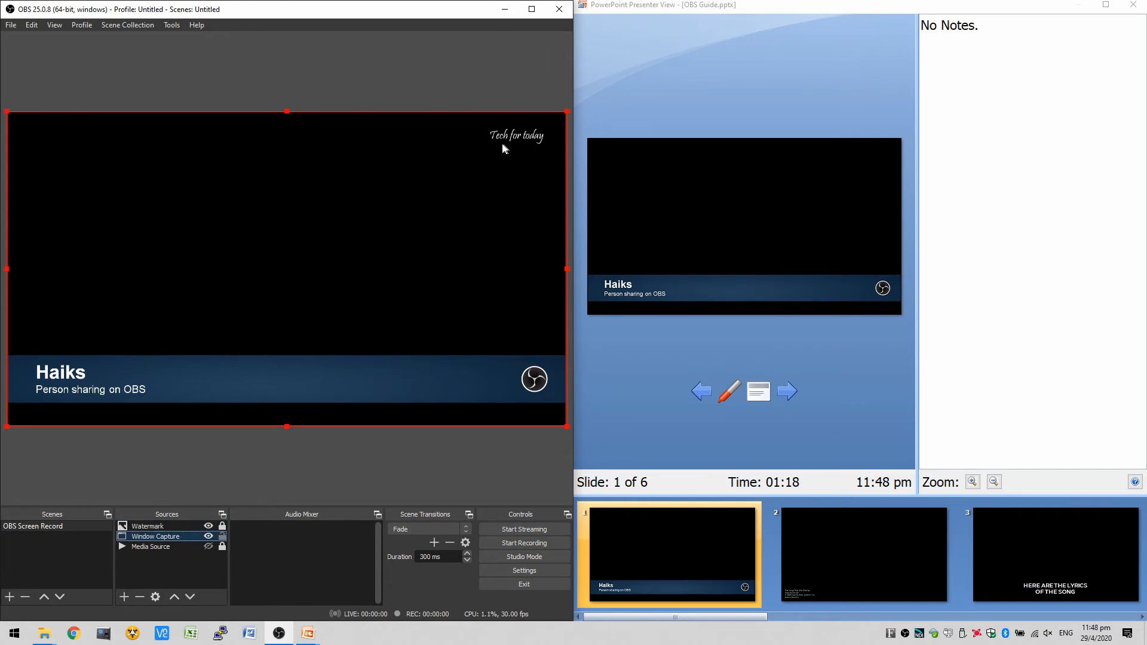
- Add a Color Key effect filter with the default name to the Window Capture source
right_click(176, 537)
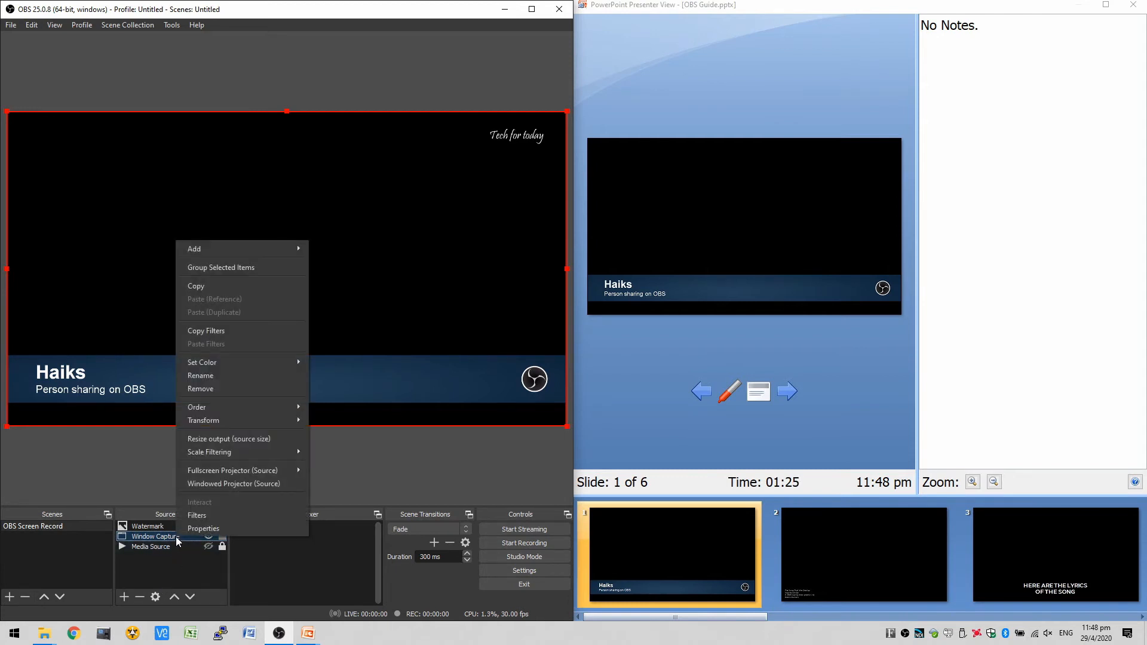
click(200, 515)
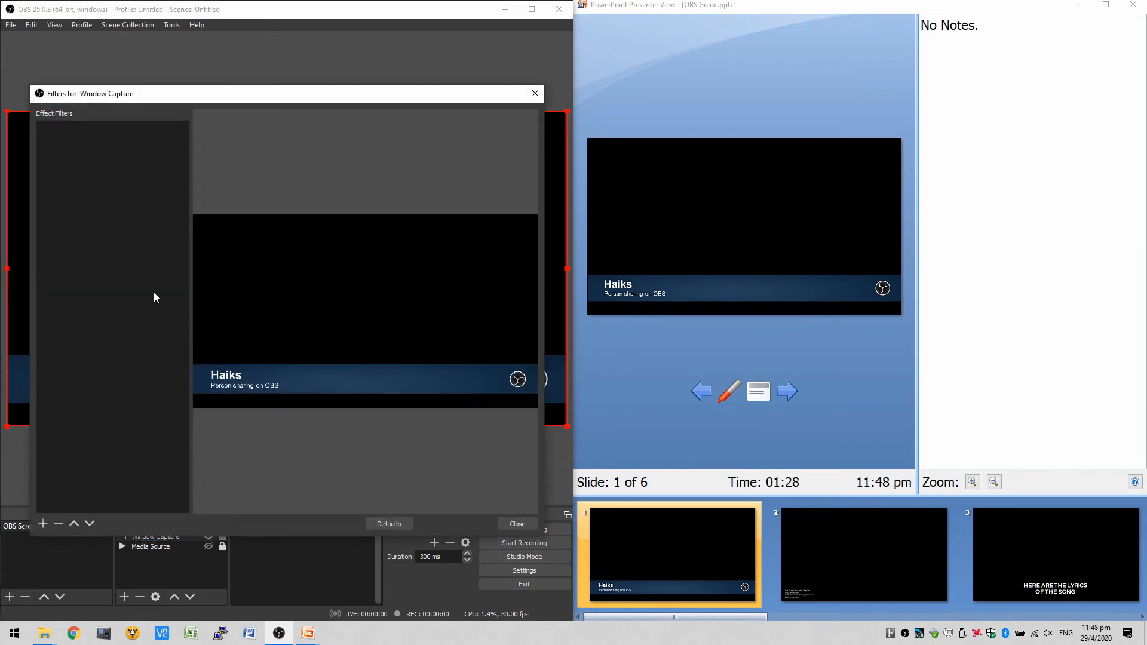
click(43, 524)
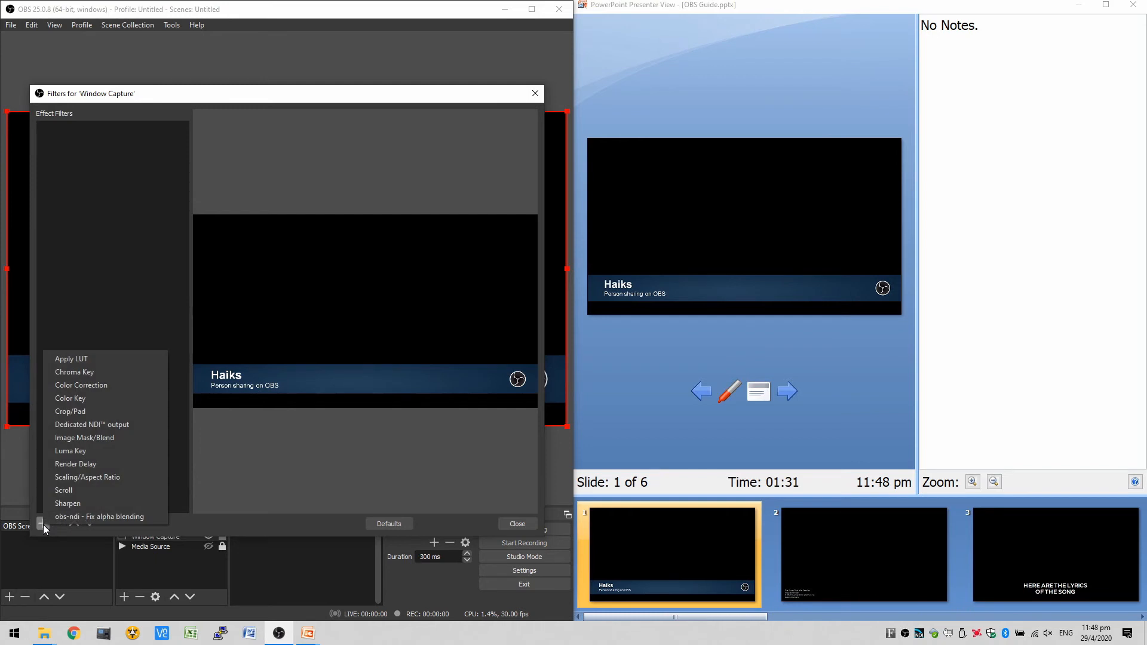
click(102, 403)
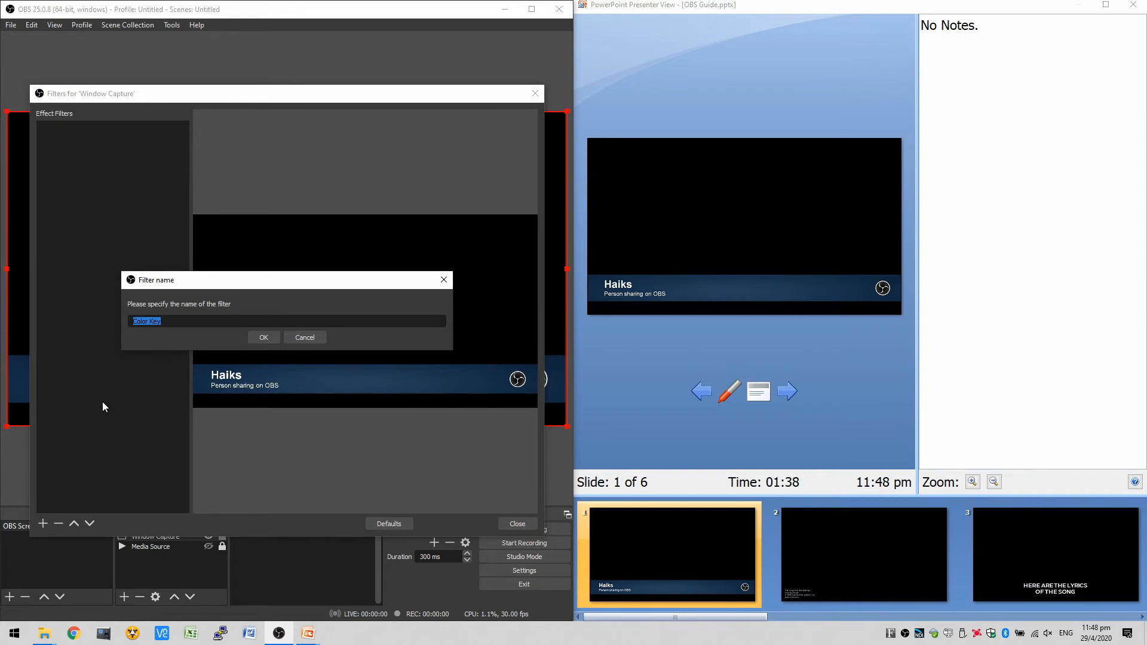
key(Return)
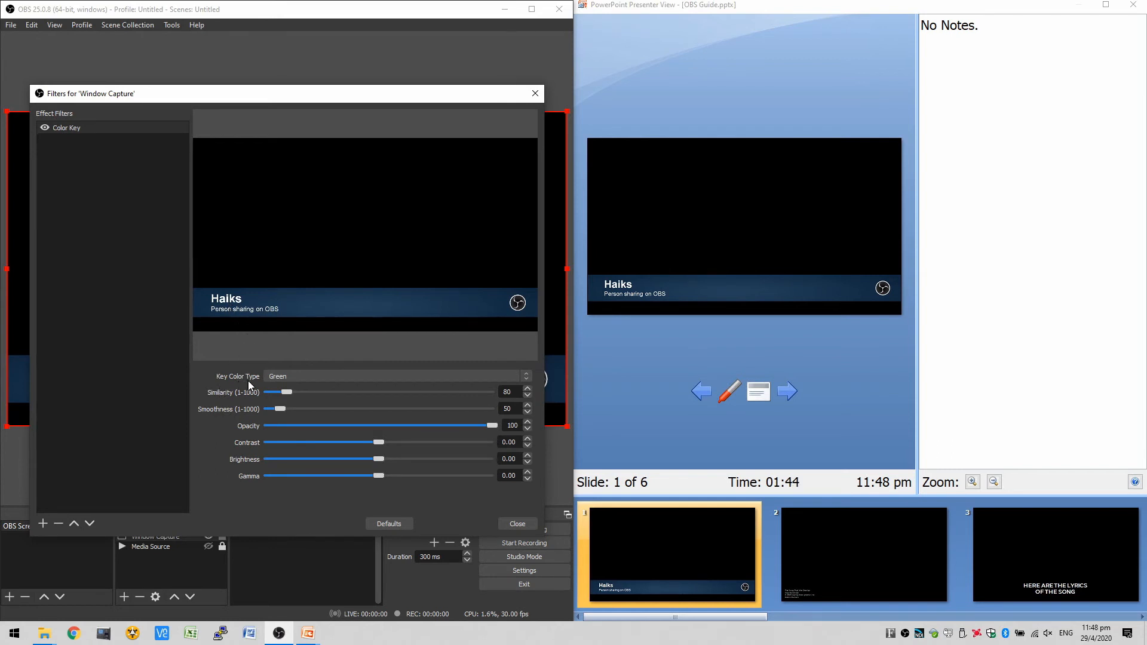
- Set the Color Key filter to a custom key color of black (#000000) and close the filters
click(284, 379)
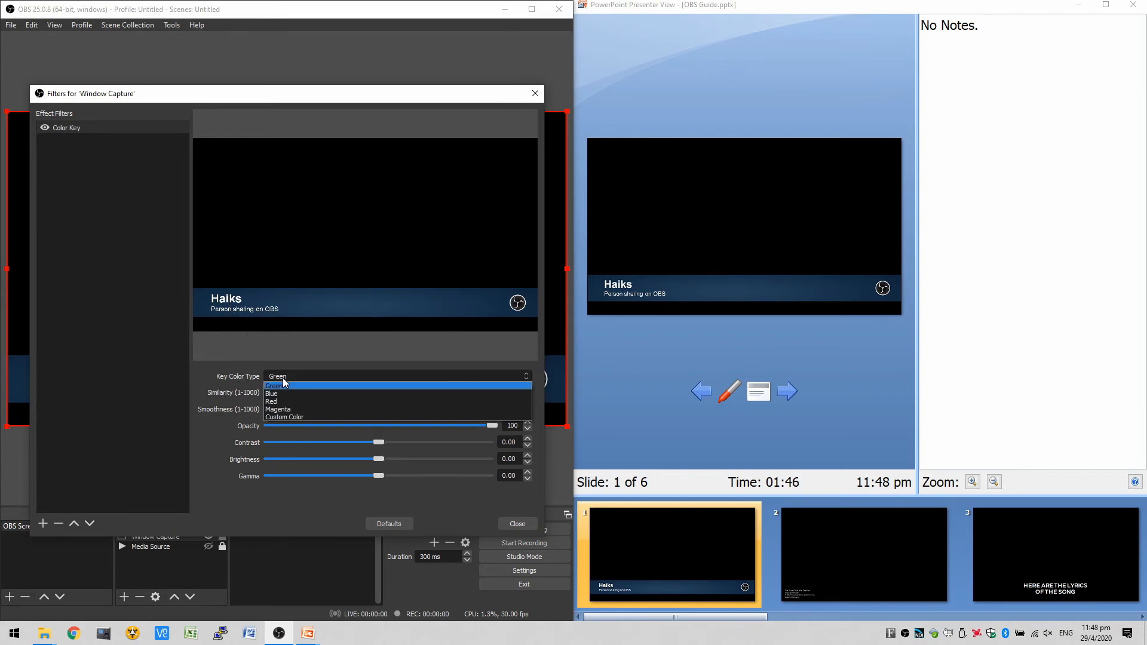
click(305, 417)
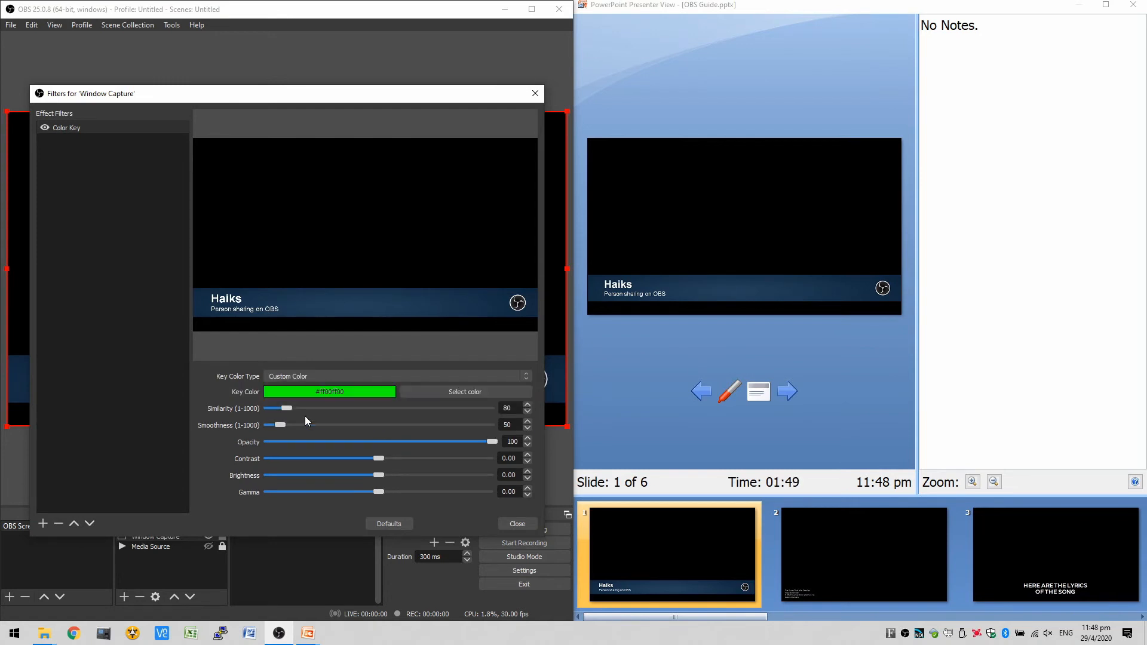
click(446, 392)
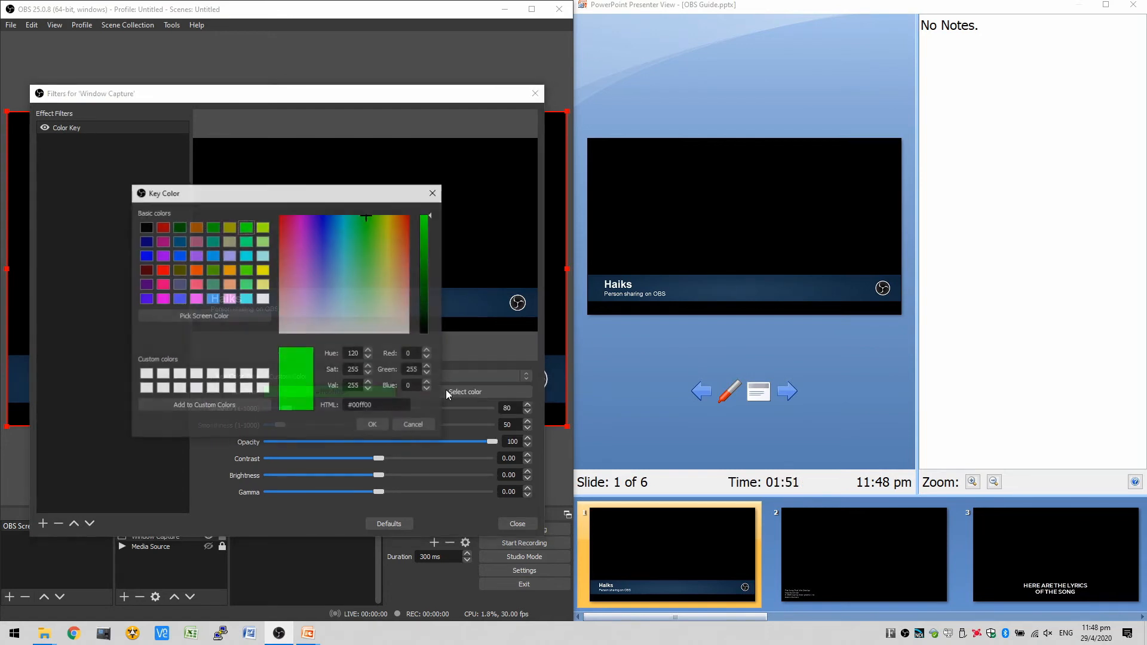
click(145, 228)
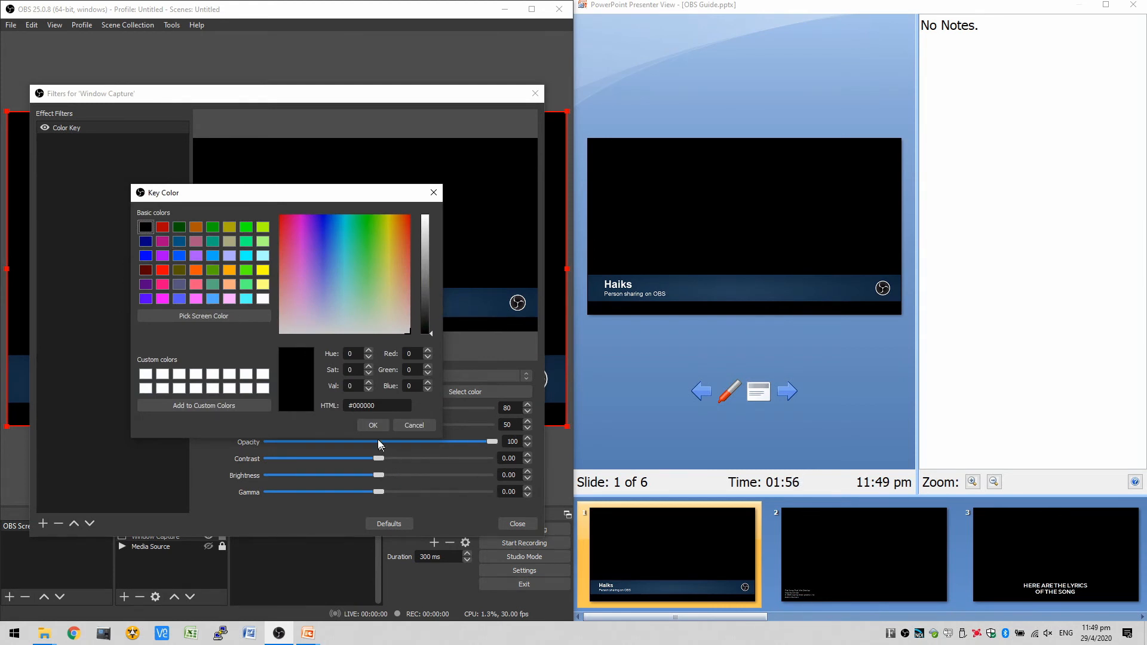
click(363, 423)
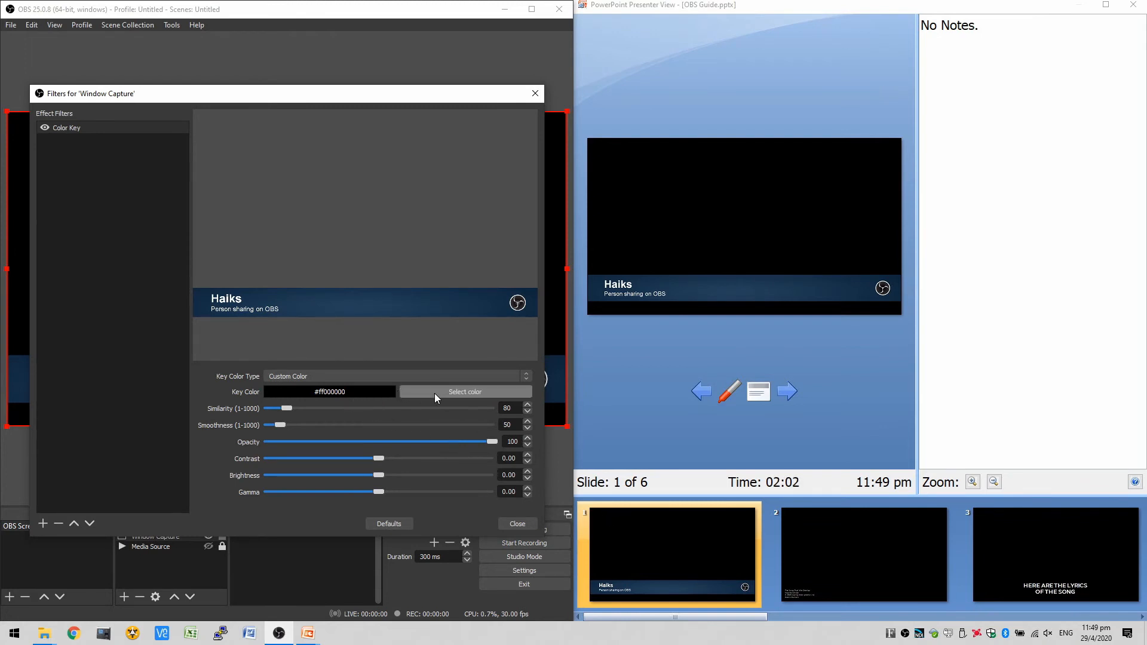
click(518, 524)
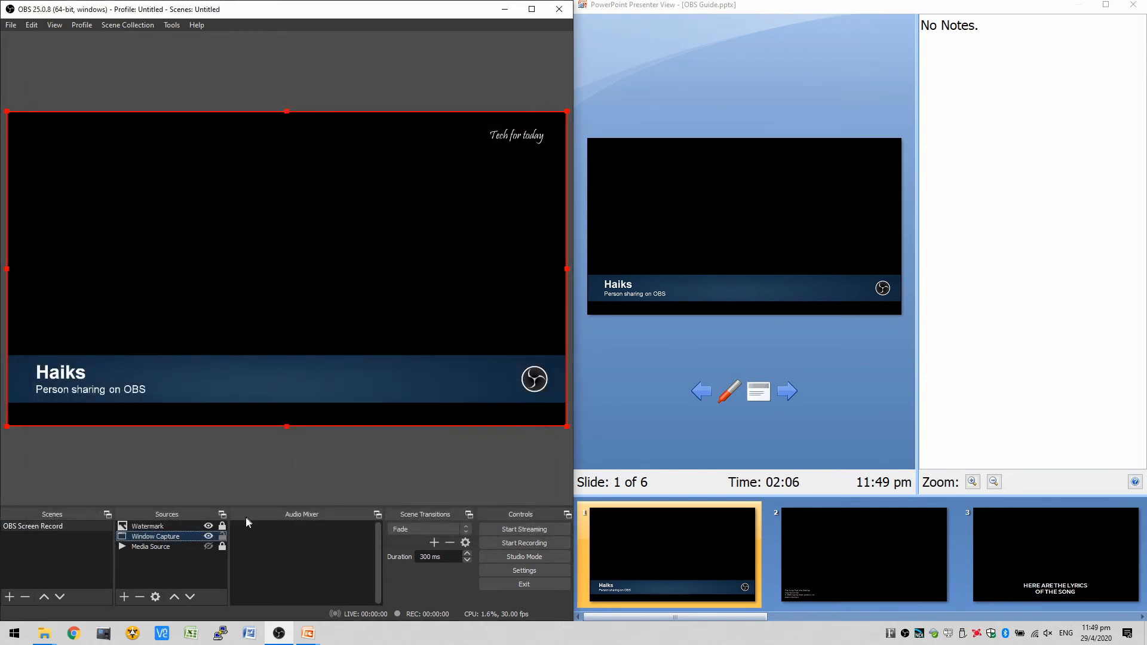
- Preview the keyed overlay over the Media Source, lock the Window Capture source, and hide the Media Source again
click(207, 547)
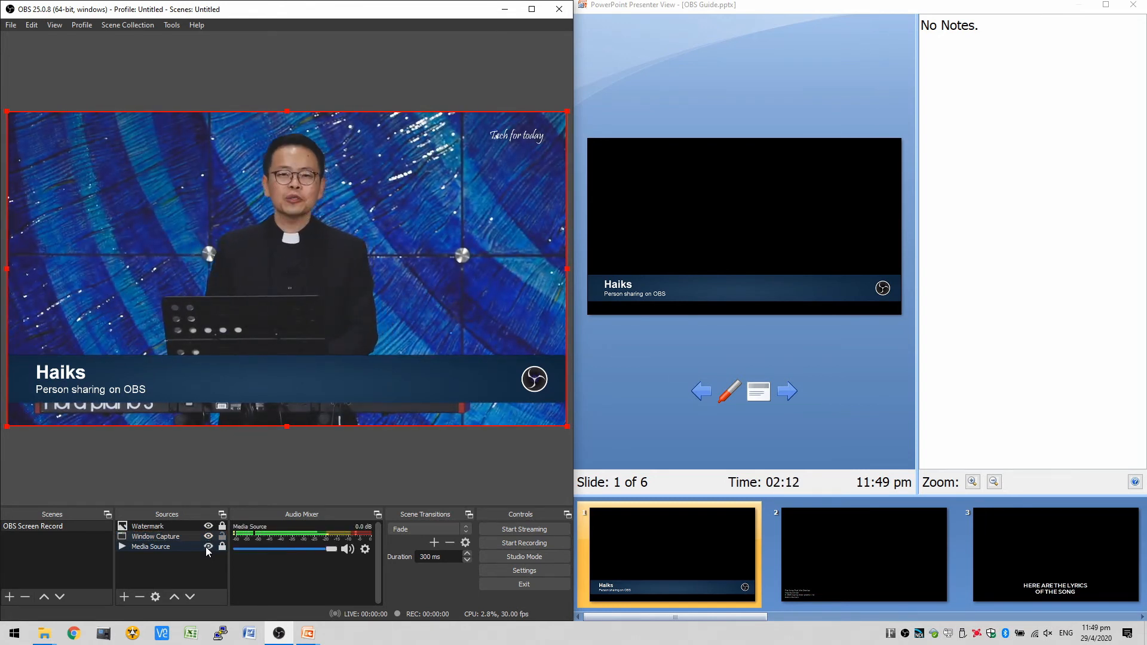
click(221, 536)
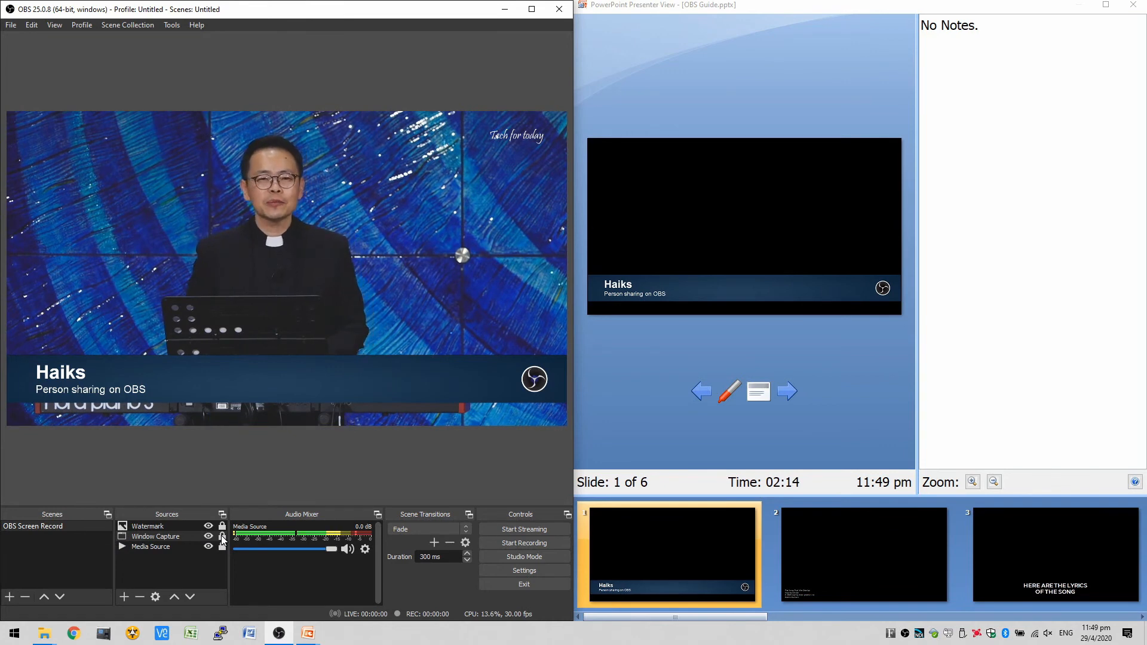
click(210, 546)
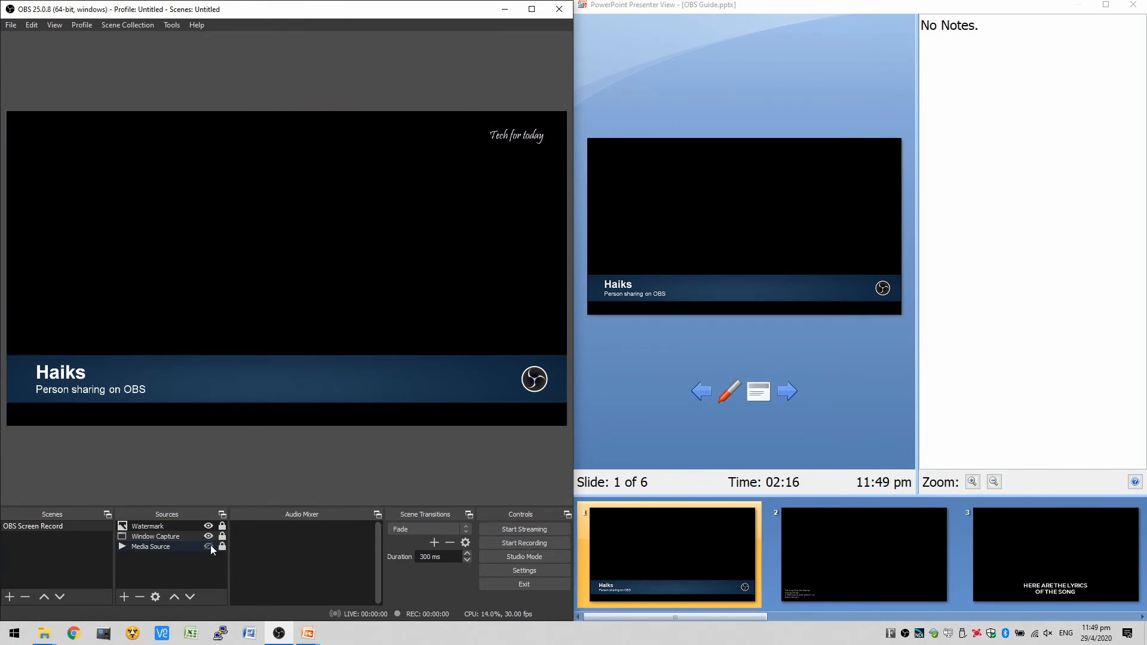
- Step slide 1 back to before its name banner appears, then start recording with the Media Source shown
click(891, 411)
key(Left)
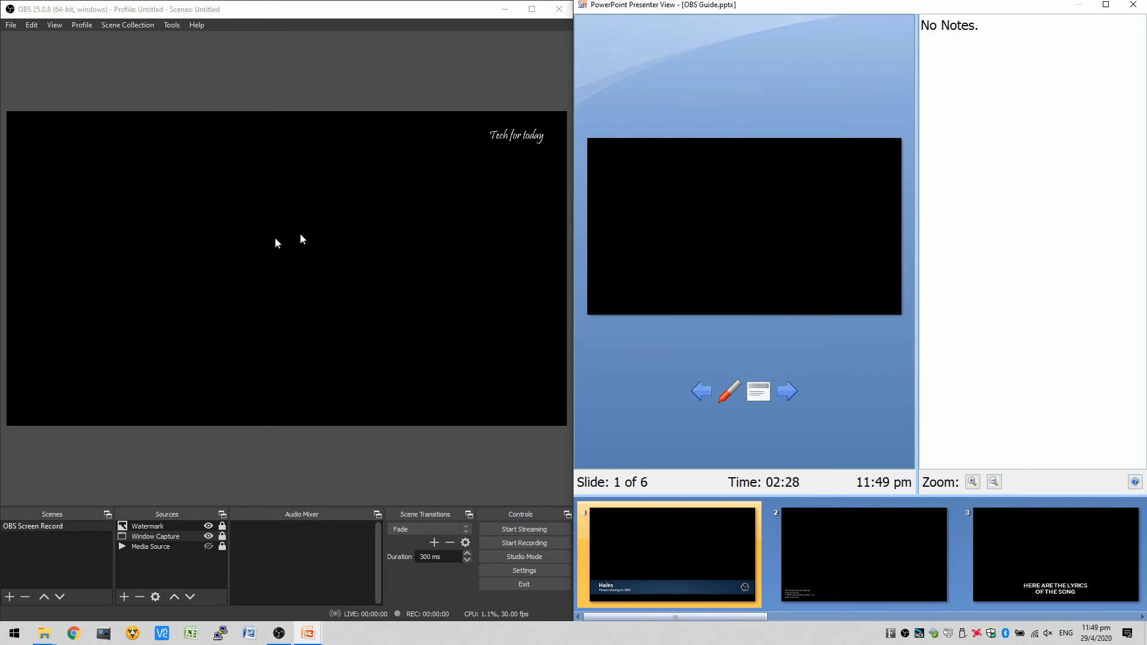
click(542, 545)
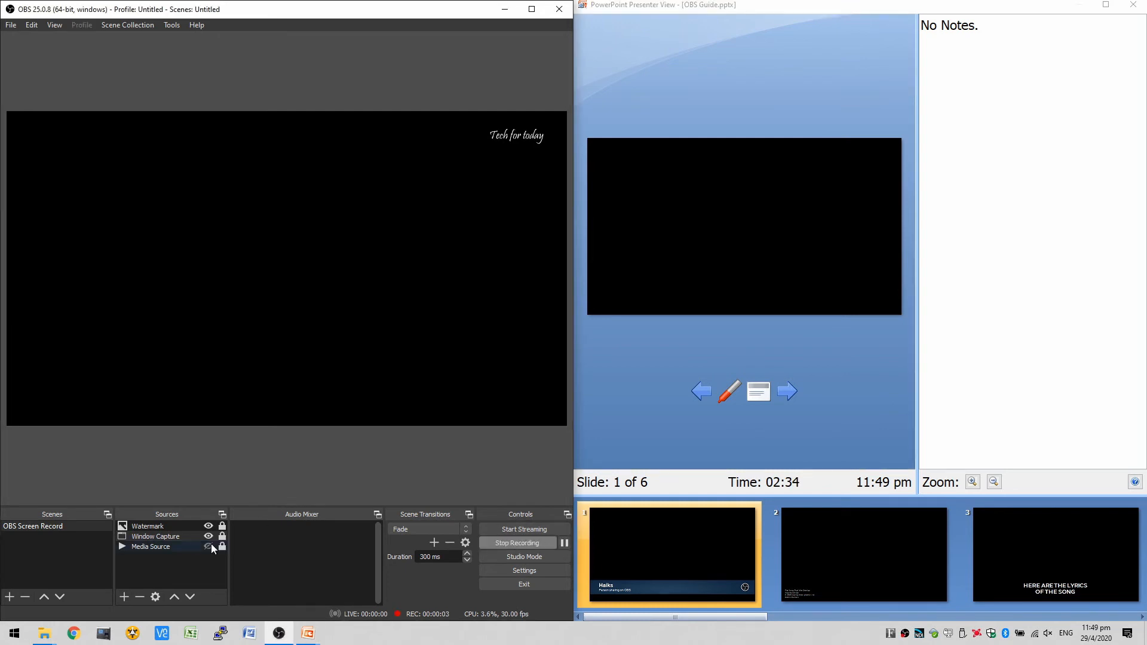
click(208, 546)
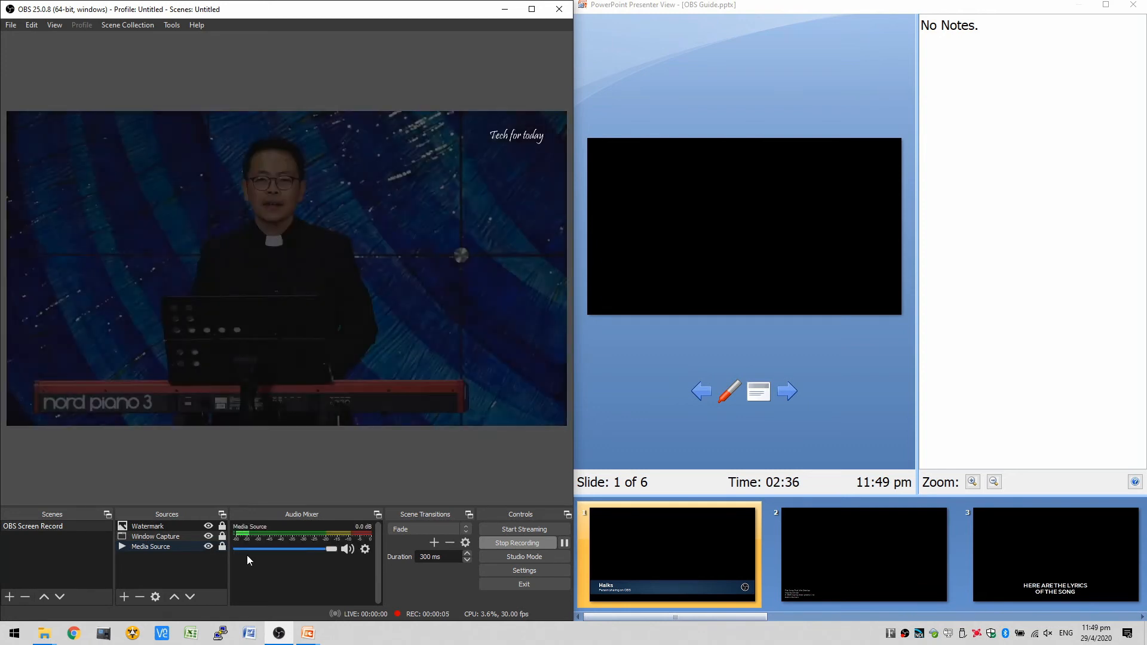
- Bring the name banner of slide 1 onto the recorded video and take it off again
click(893, 396)
key(Right)
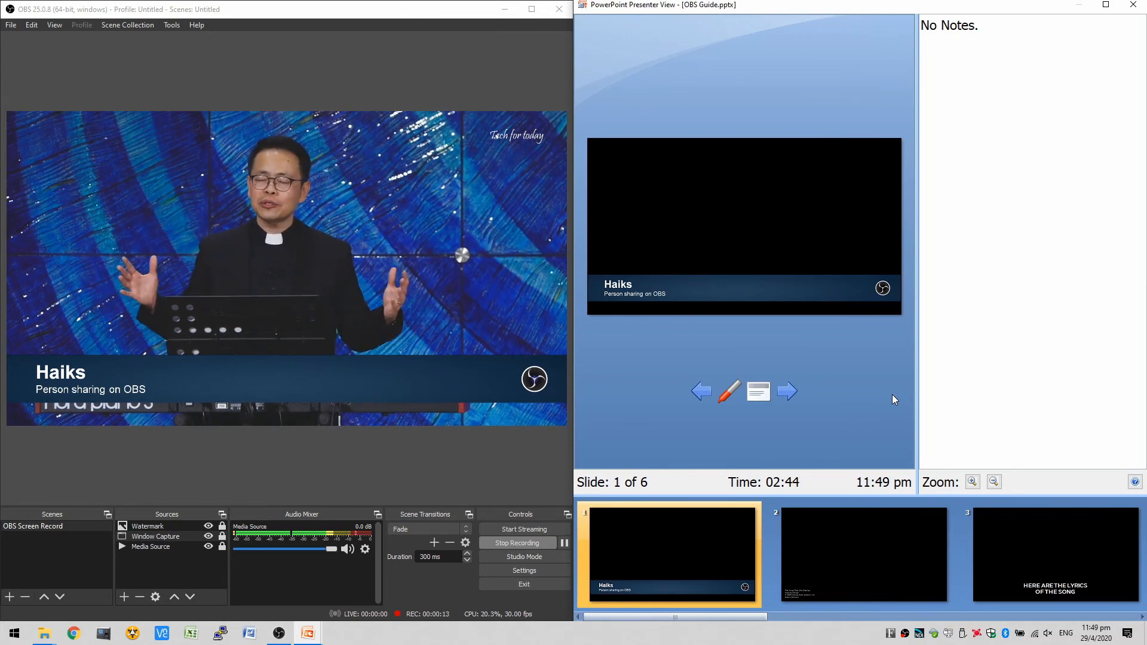
key(Right)
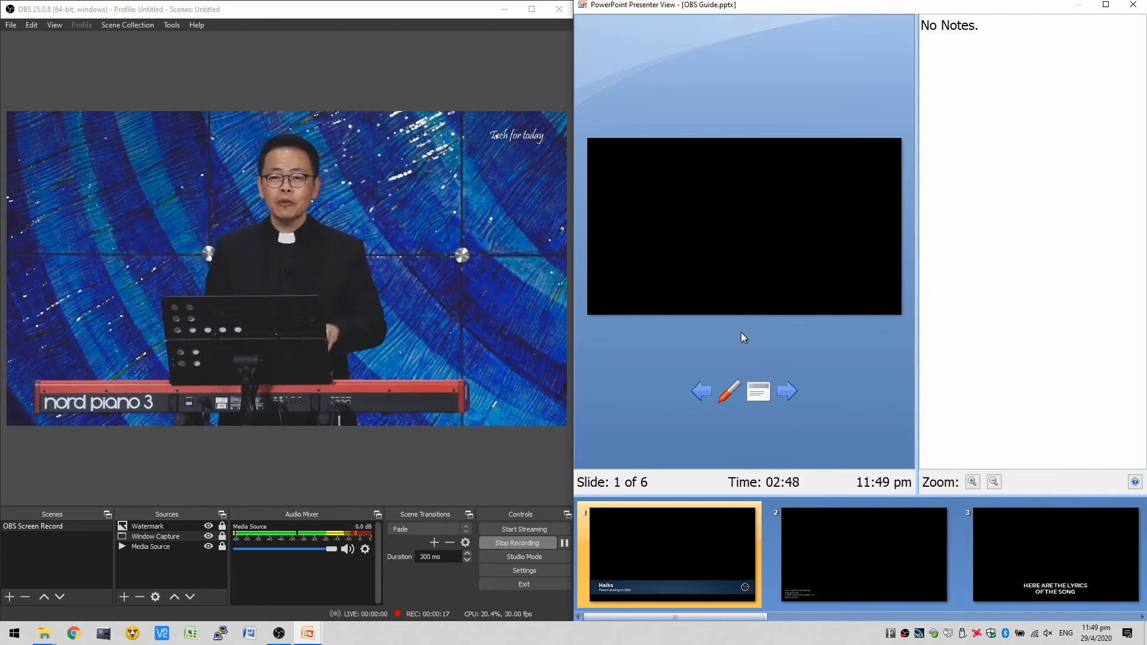
- Jump the slide show to the song credits on slide 2 and advance through the lyrics to slide 5
click(882, 575)
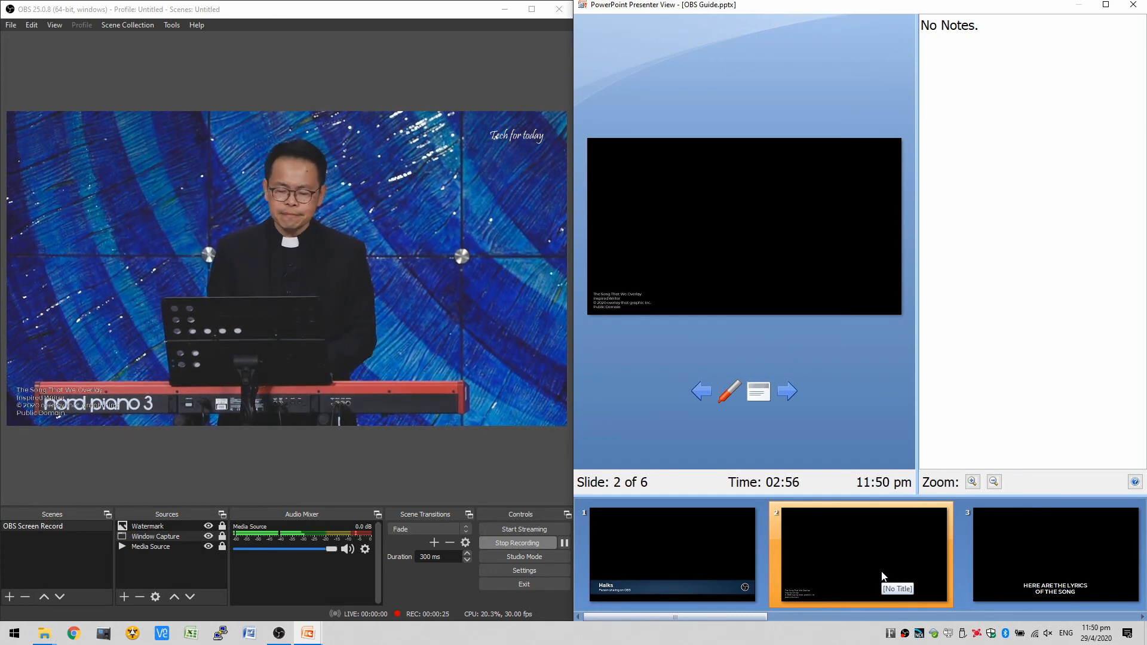
key(Right)
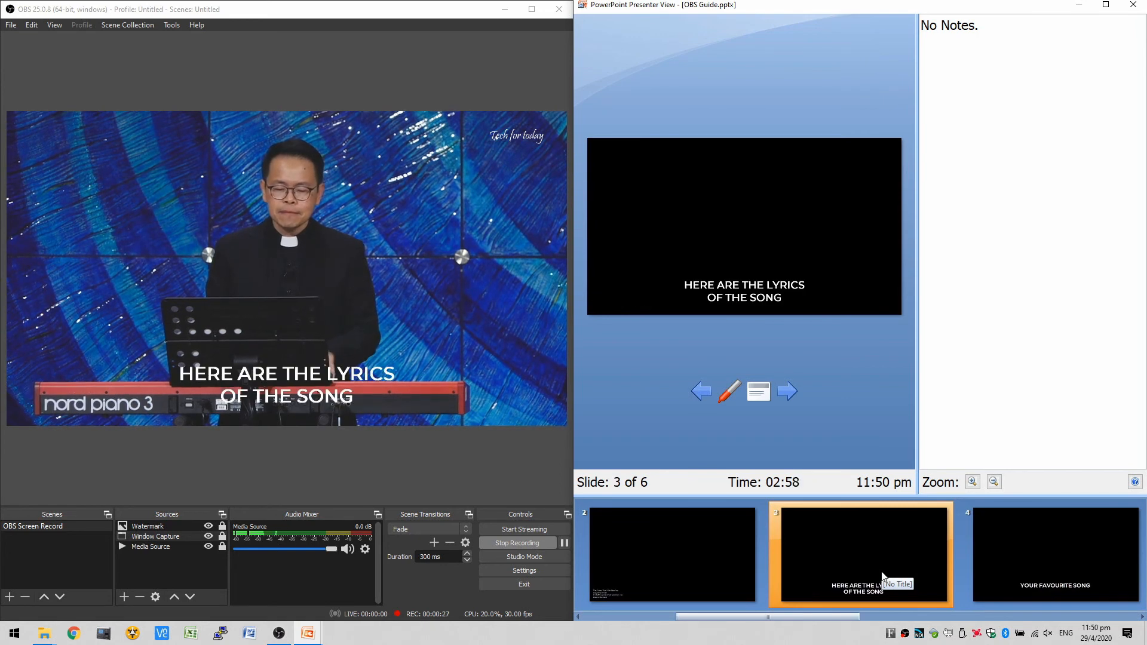
key(Right)
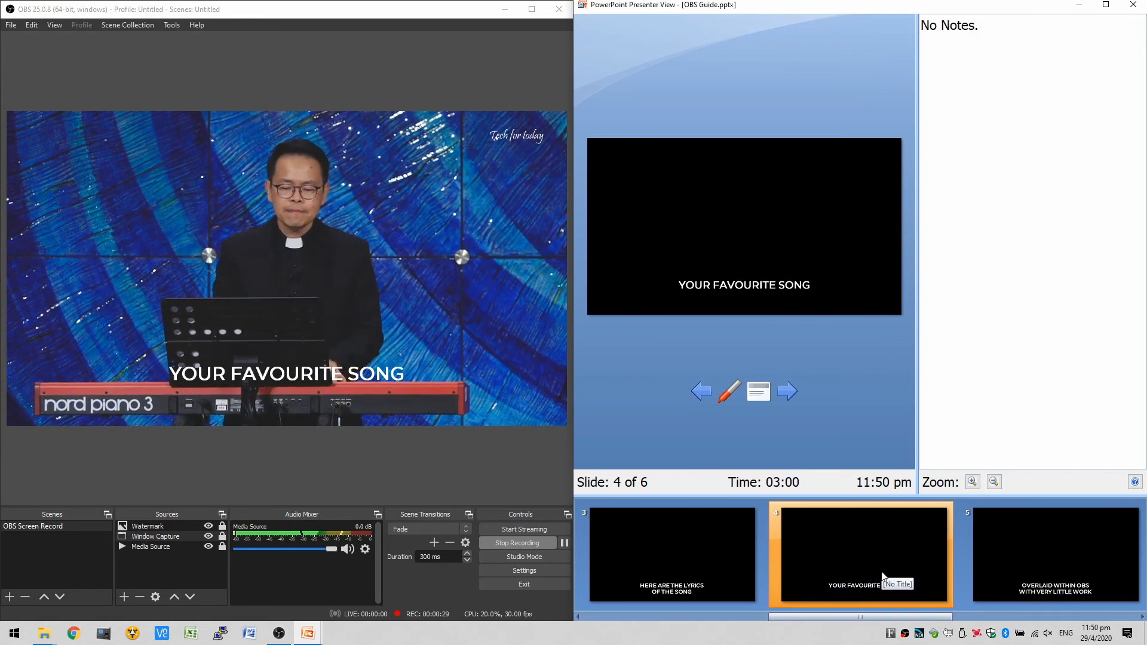
key(Right)
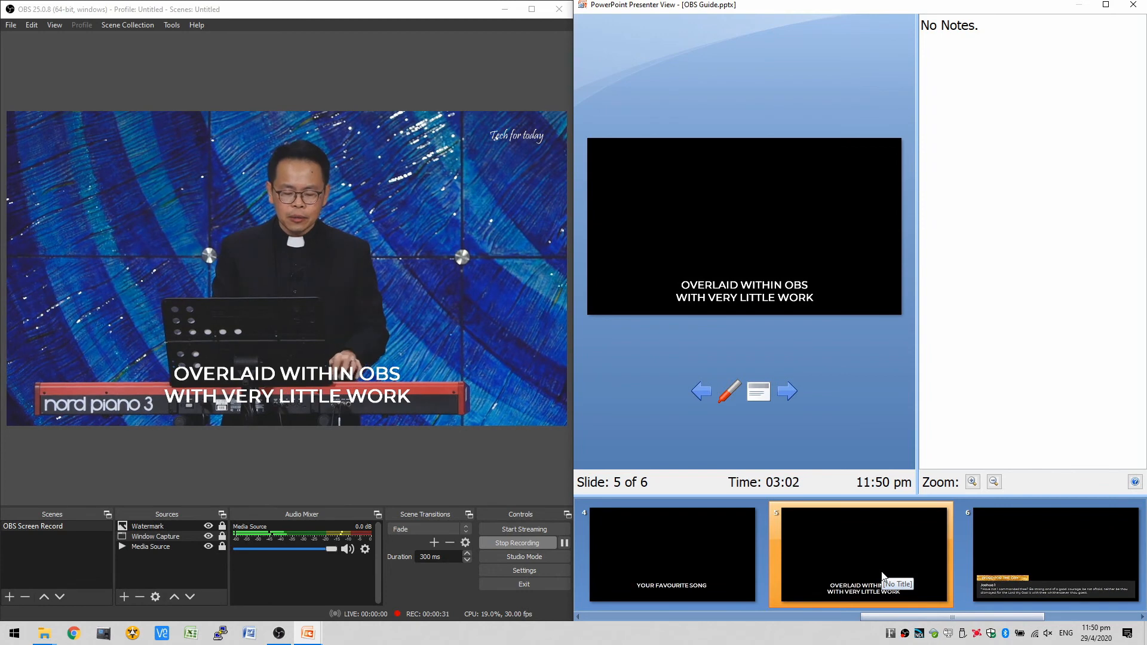
- Replace the slide 5 lyrics with the Word for the Day verse on slide 6 and take the verse off the video again
key(Right)
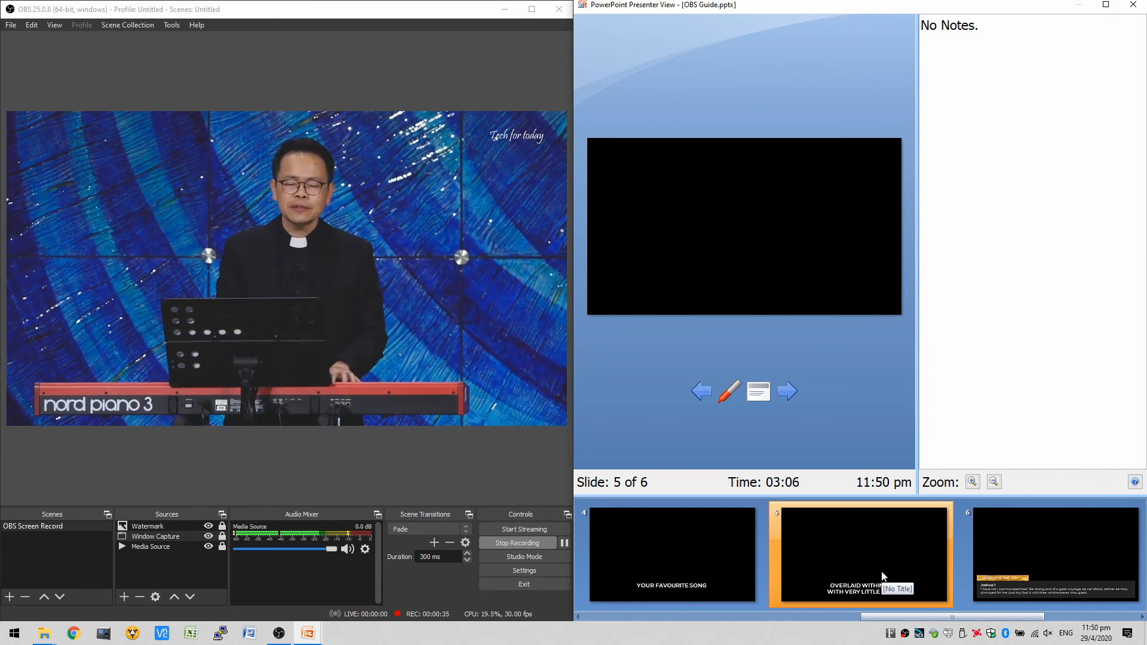
click(1048, 567)
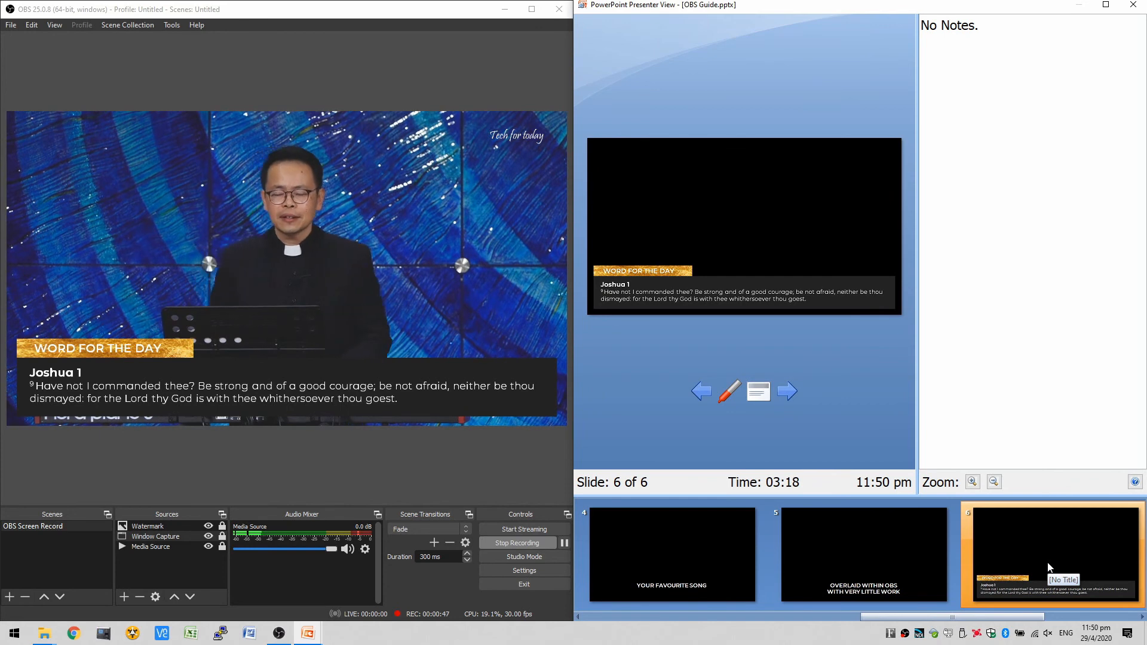
click(1048, 563)
key(b)
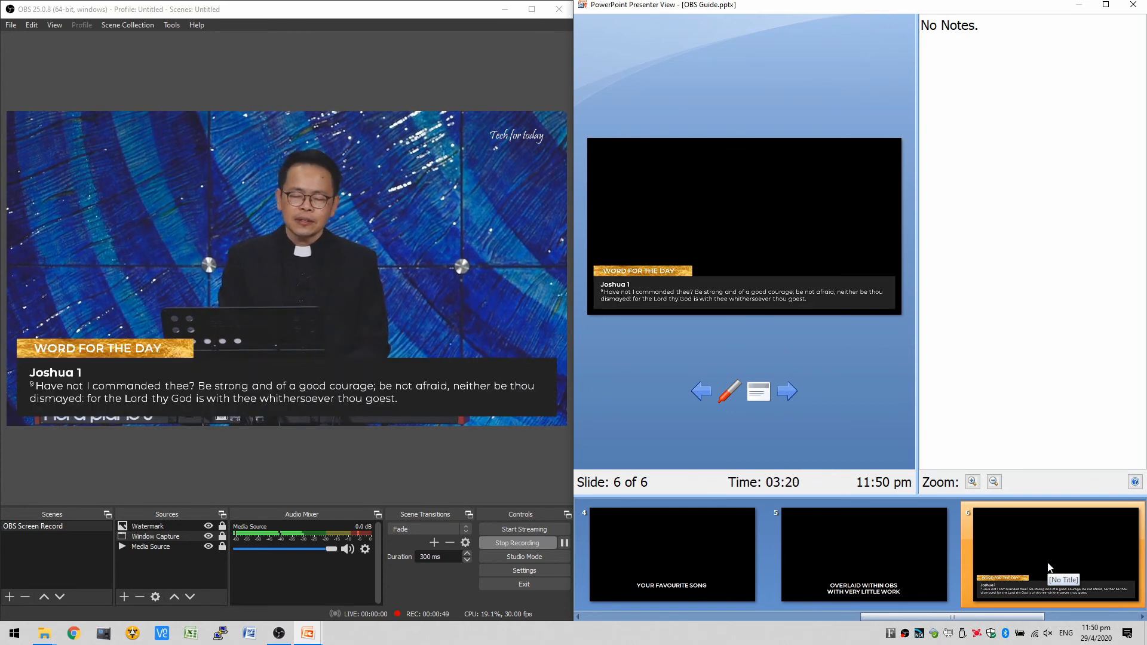
key(b)
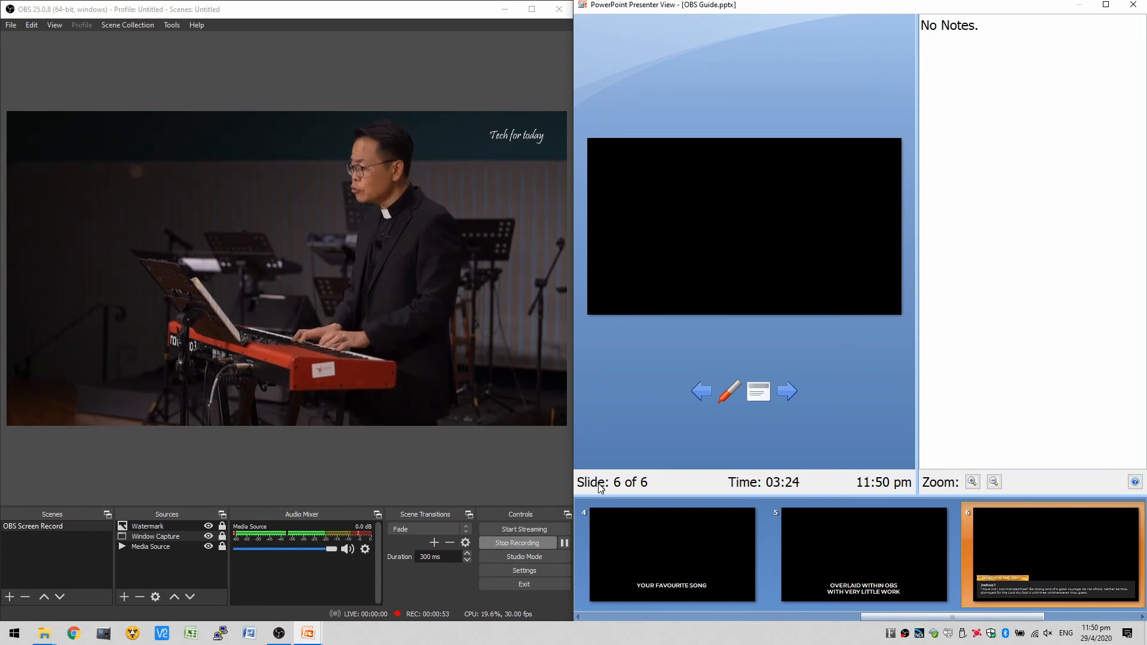
- Stop the recording in OBS and hide the Media Source
click(509, 543)
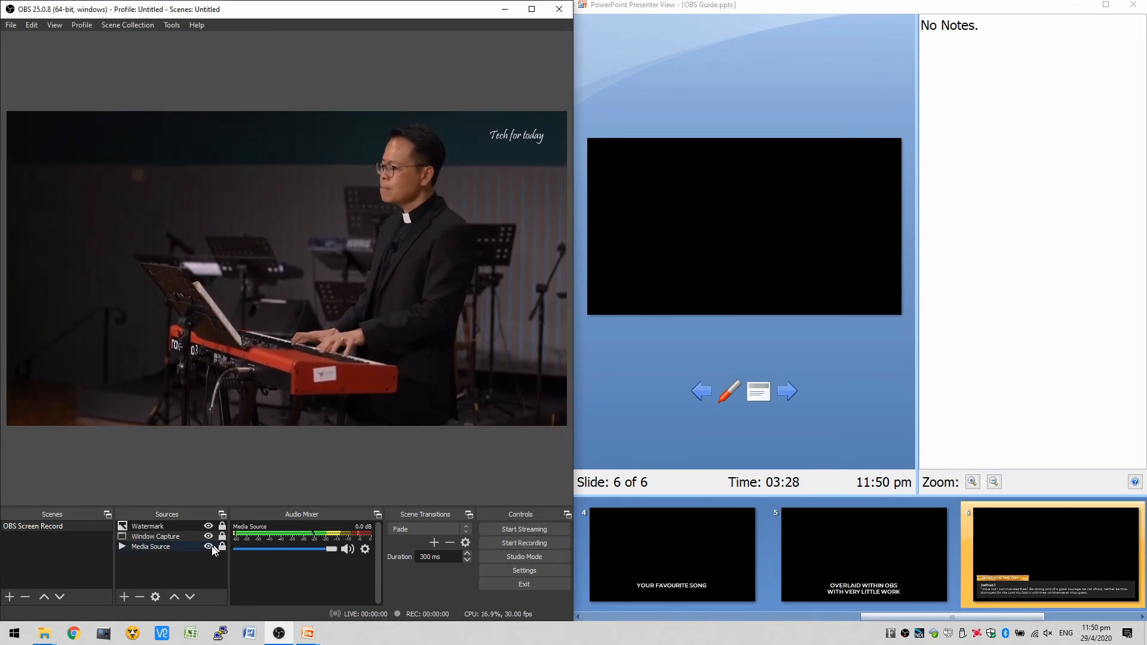
click(210, 547)
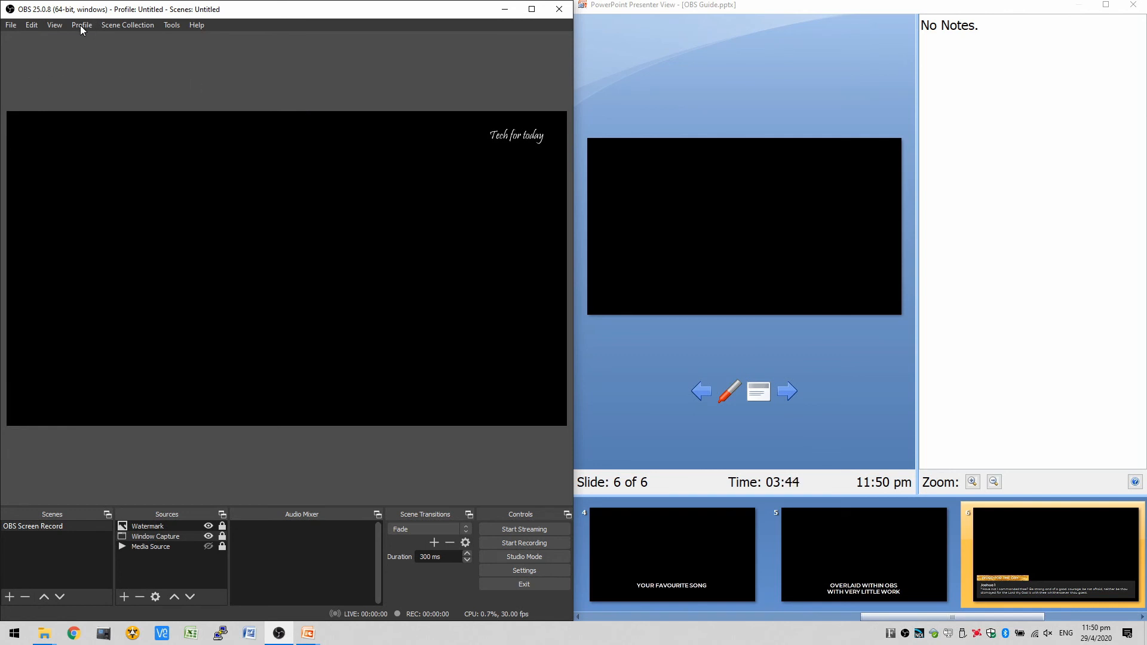
click(31, 26)
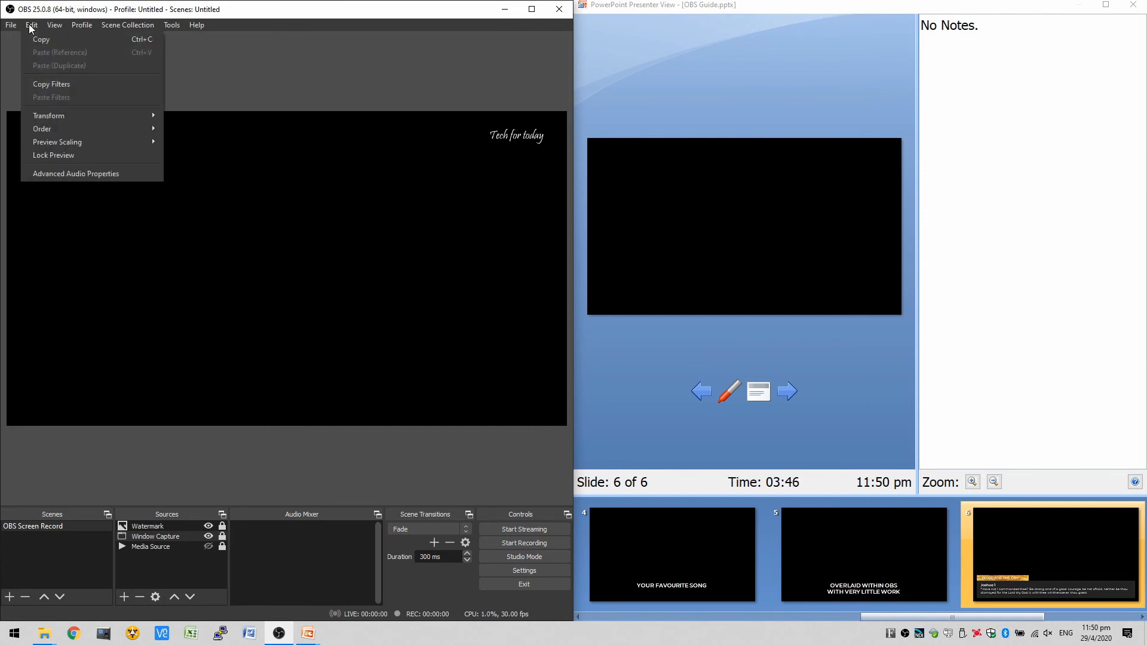
mouse_move(12, 25)
click(30, 53)
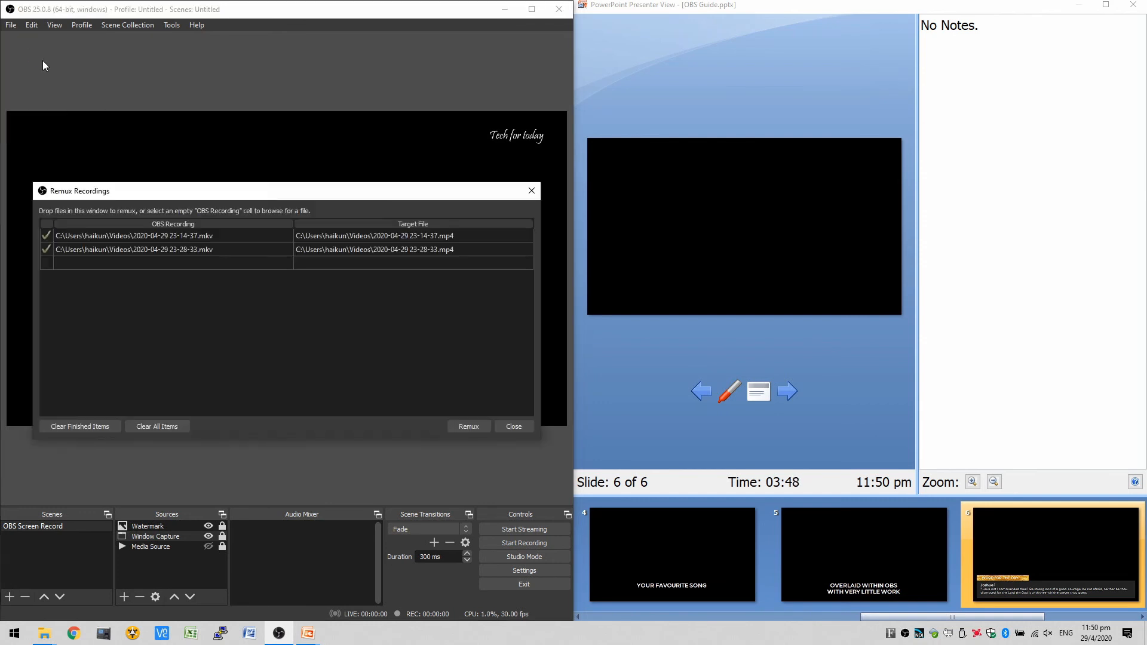
click(285, 265)
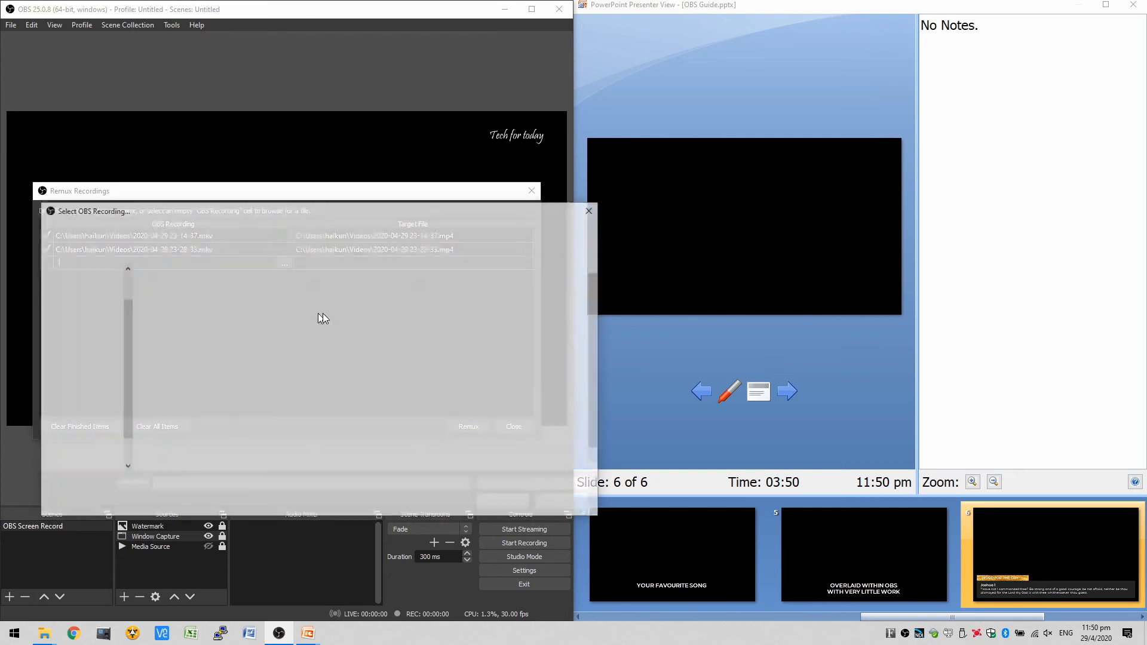
double_click(363, 452)
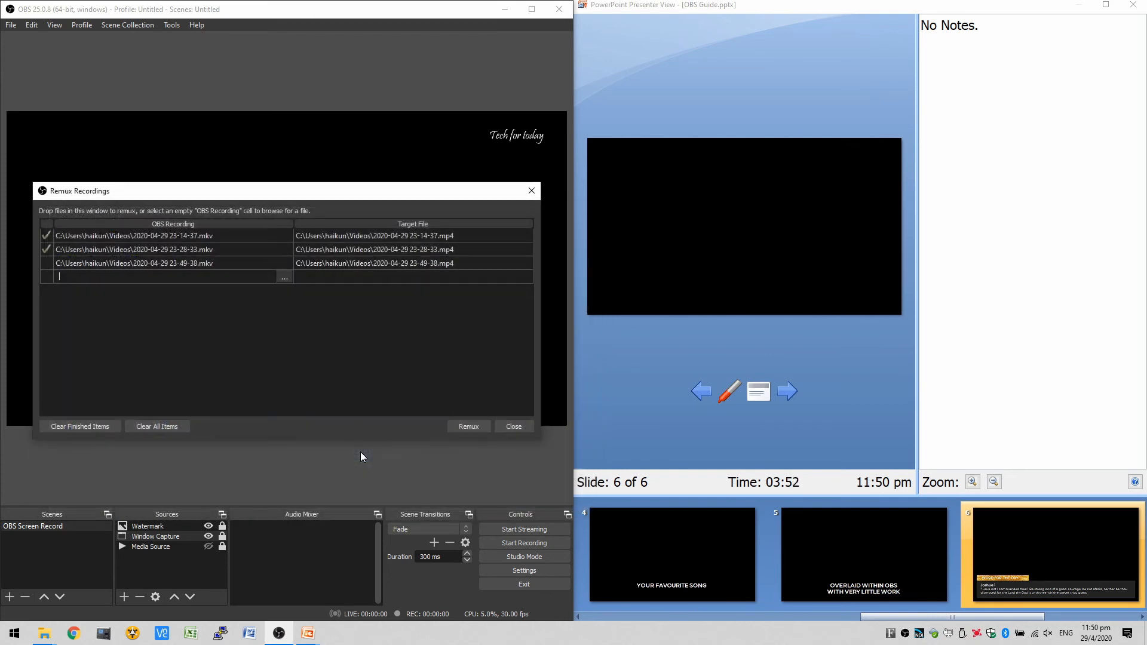
click(469, 426)
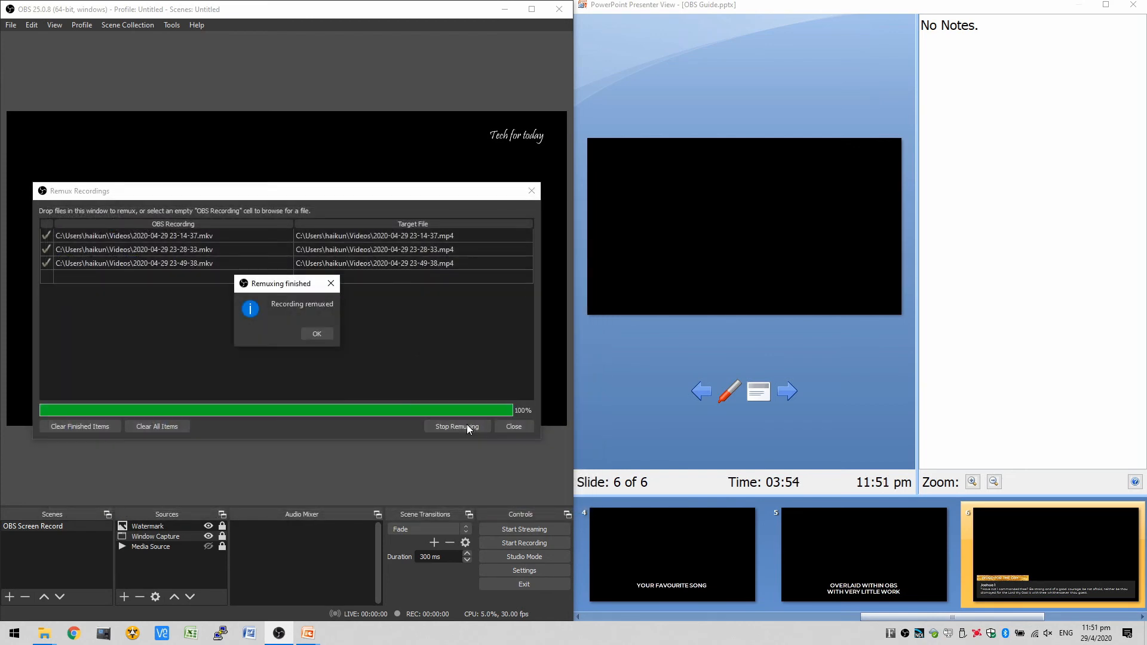
click(317, 338)
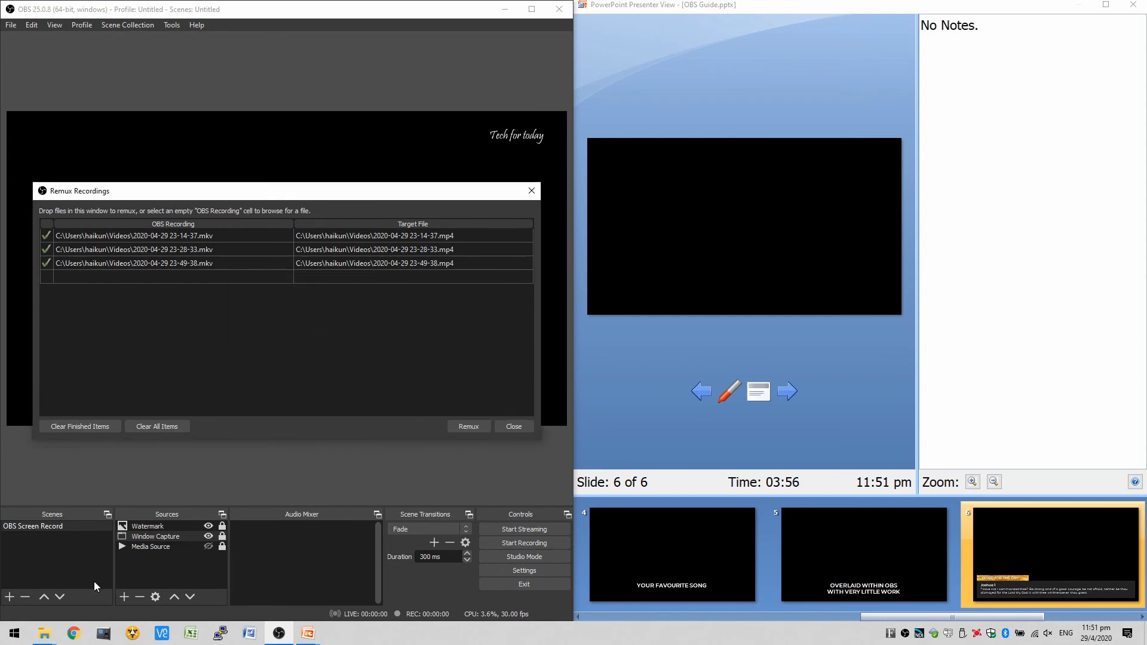
mouse_move(45, 637)
click(94, 596)
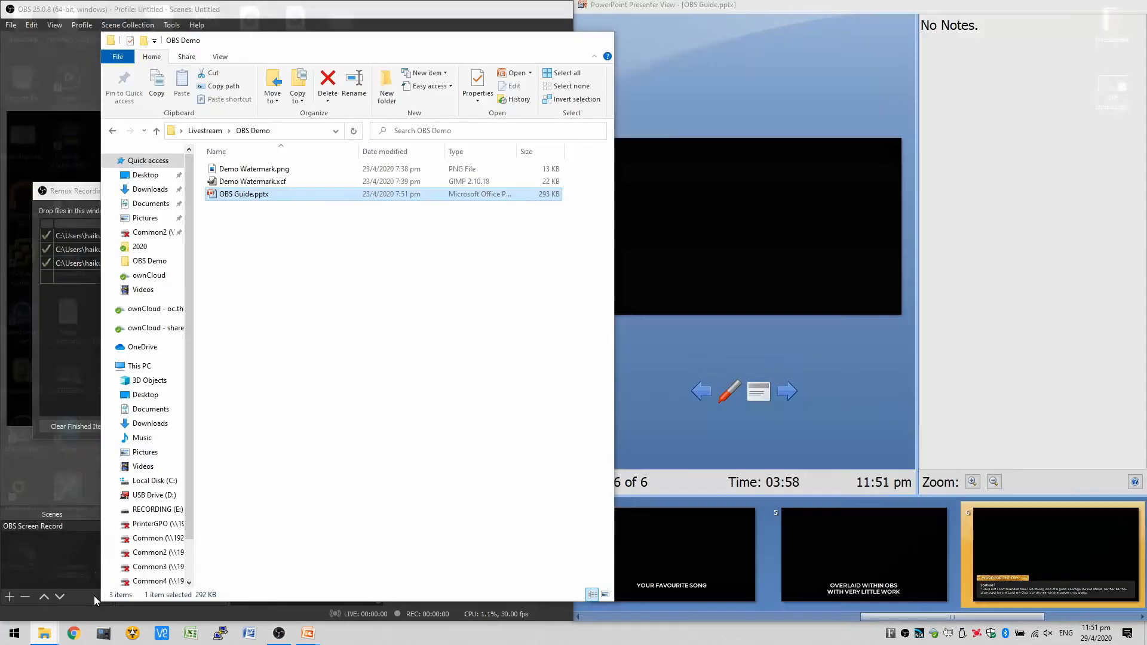
click(144, 290)
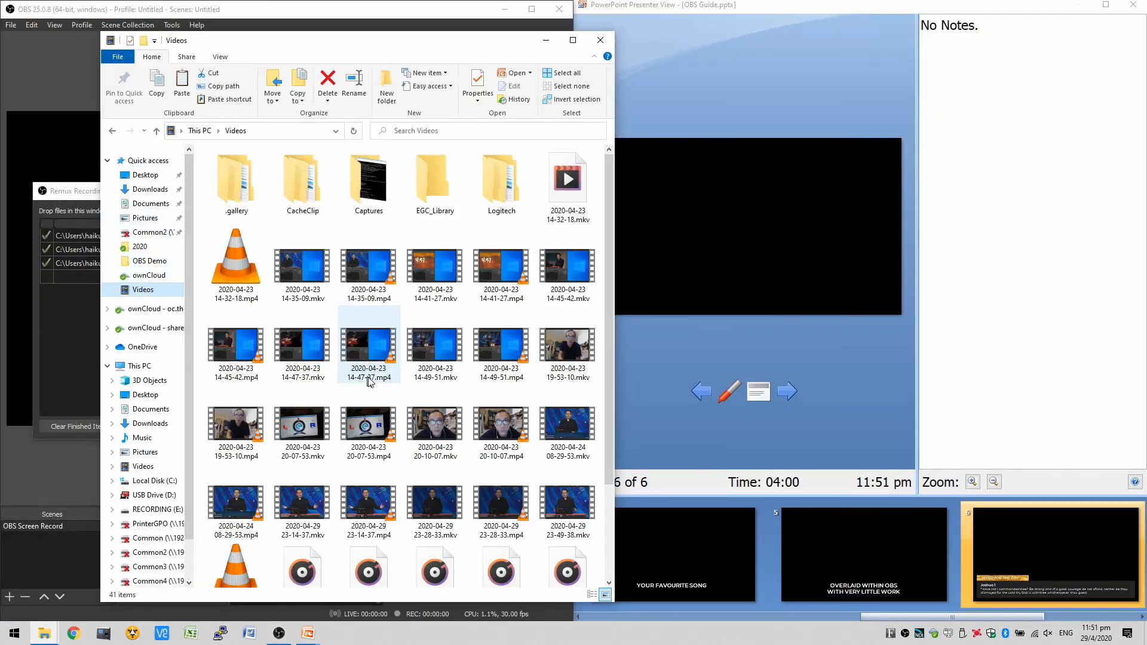
scroll(406, 358, down, 10)
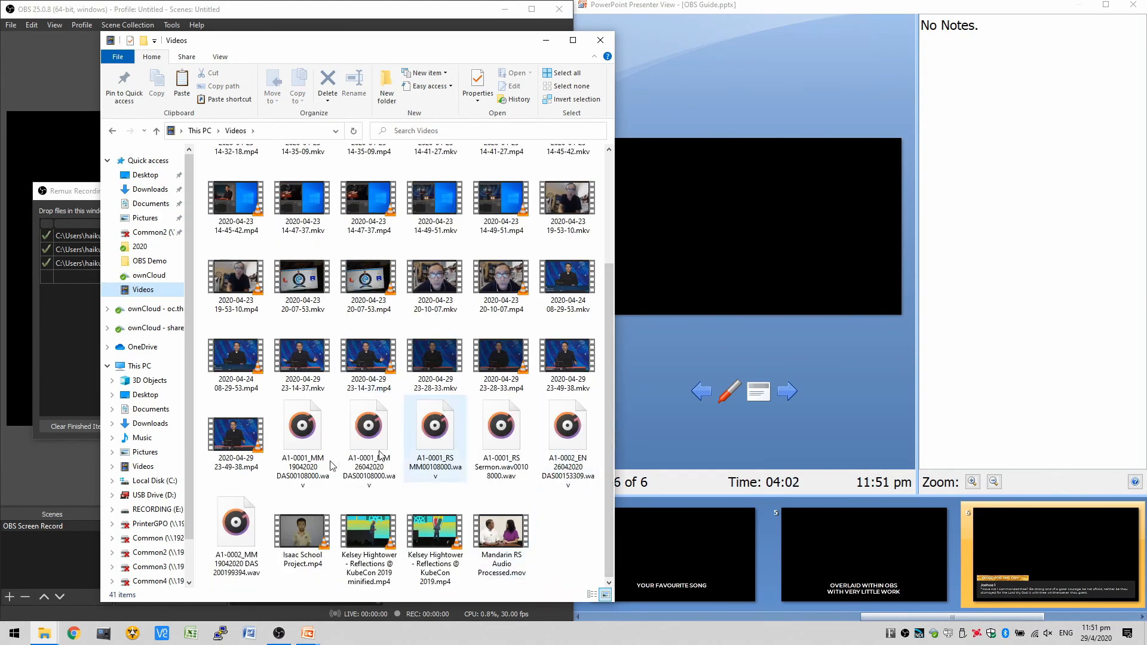
double_click(226, 434)
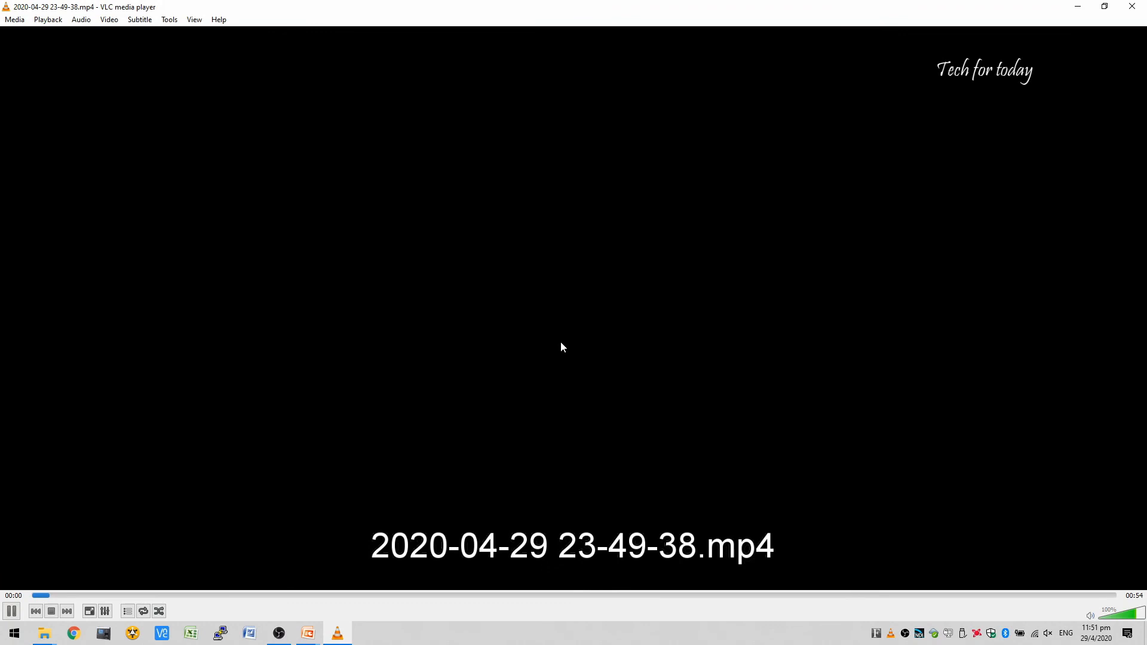
double_click(561, 343)
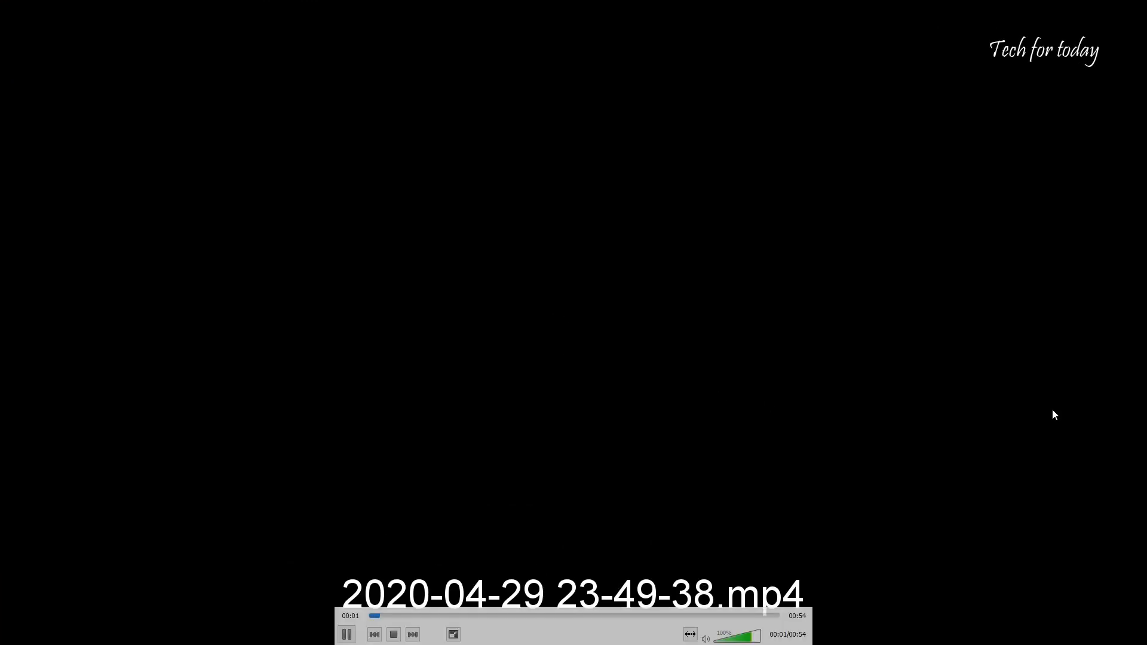